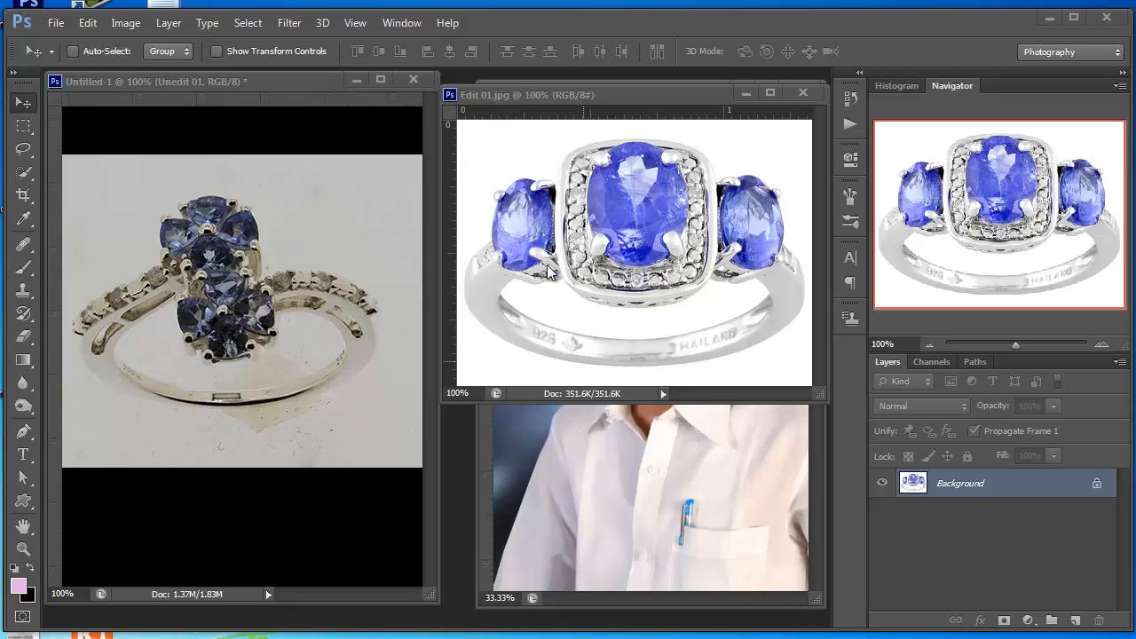
Step: Move the Edit 01.jpg window off the portrait's title bar and close that image
drag(680, 93, 683, 129)
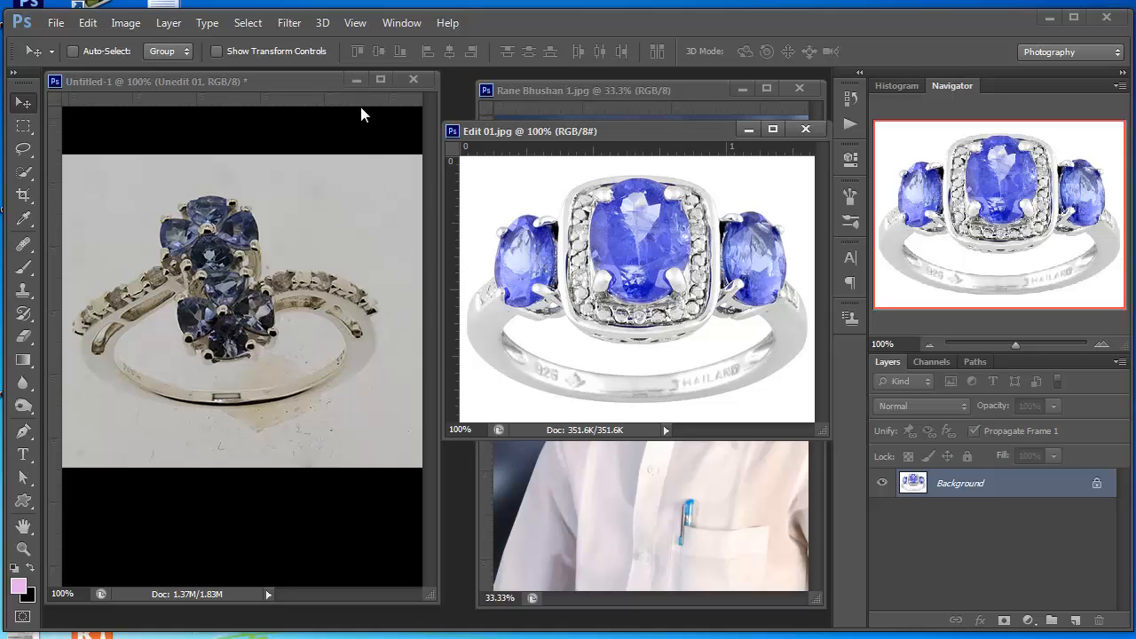
click(806, 130)
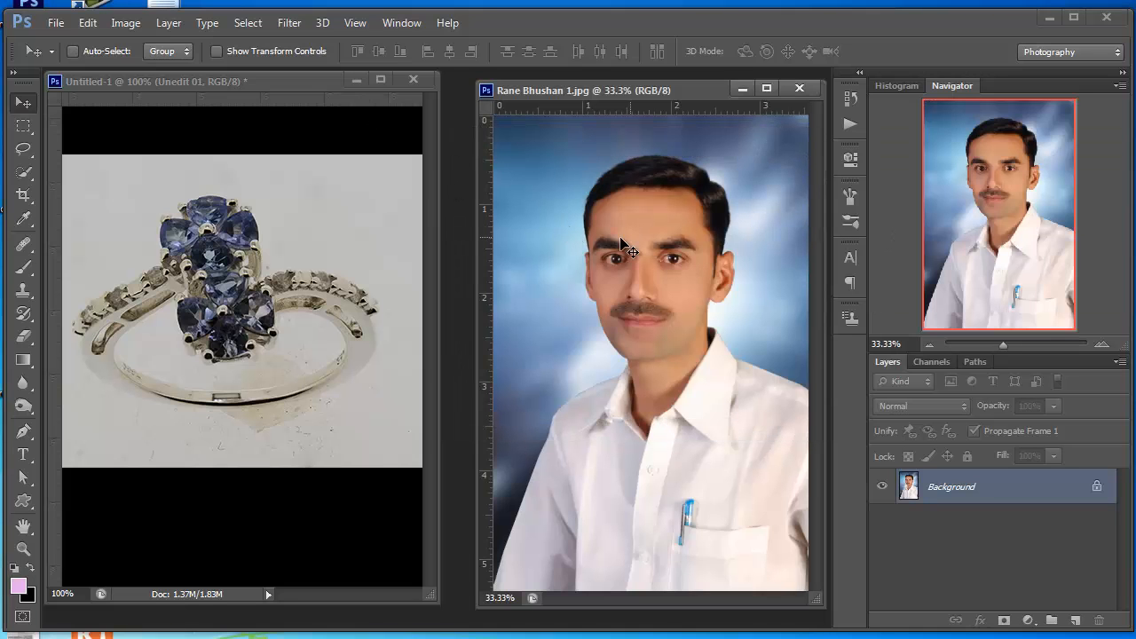
Step: Widen the Untitled-1 window, examine the ring and its stained background up close, and return the window to its narrower width
drag(439, 293, 831, 294)
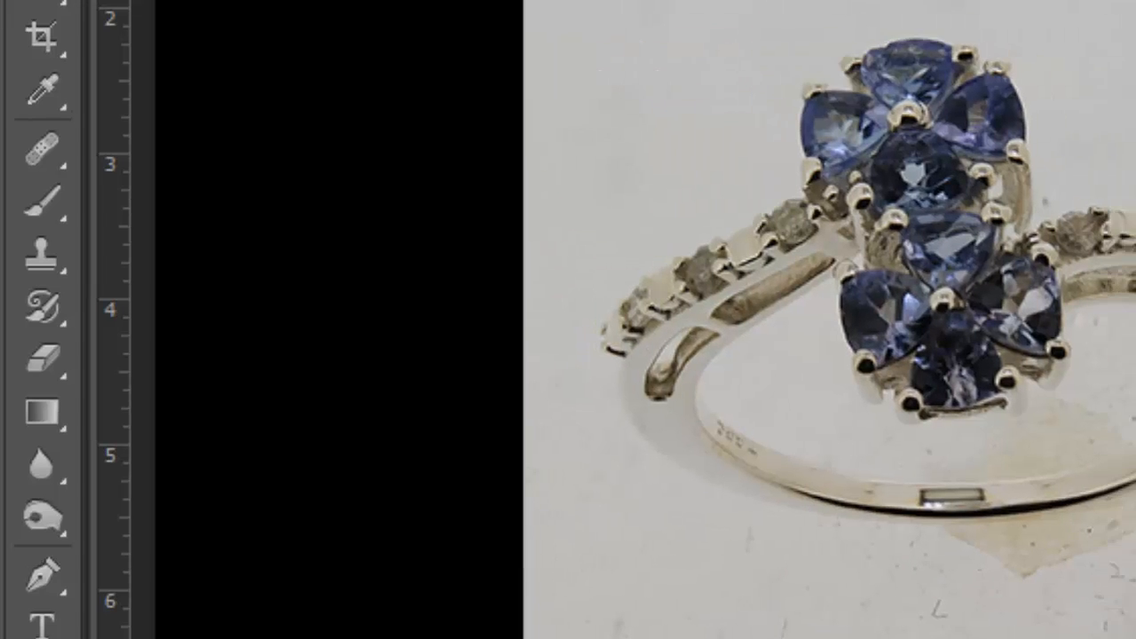
key(ctrl+plus)
key(ctrl+plus)
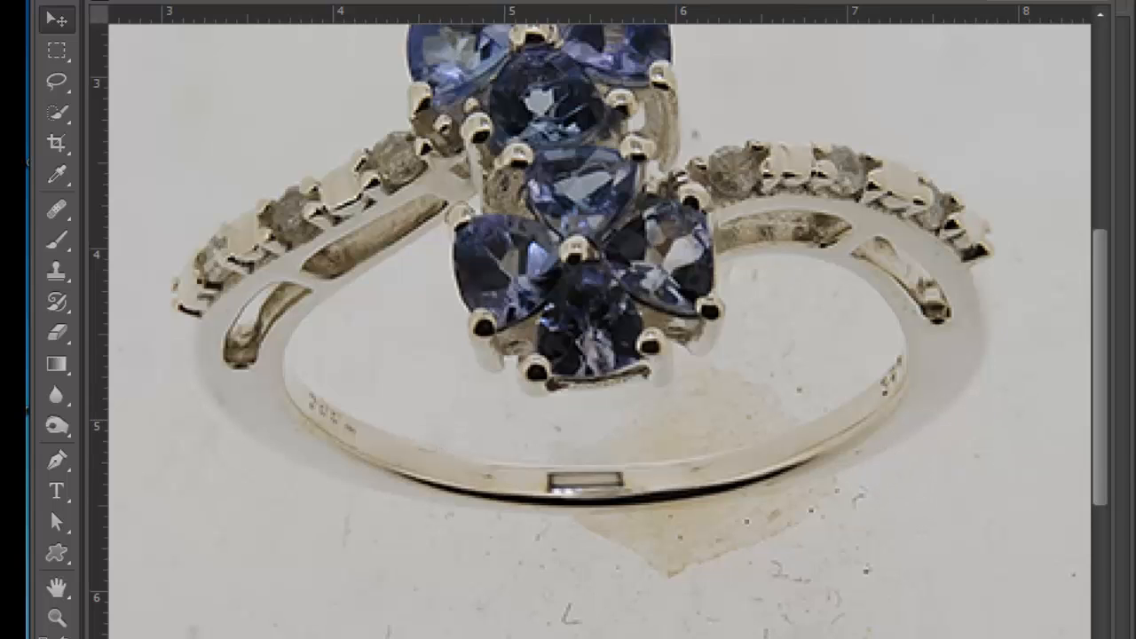
key(ctrl+minus)
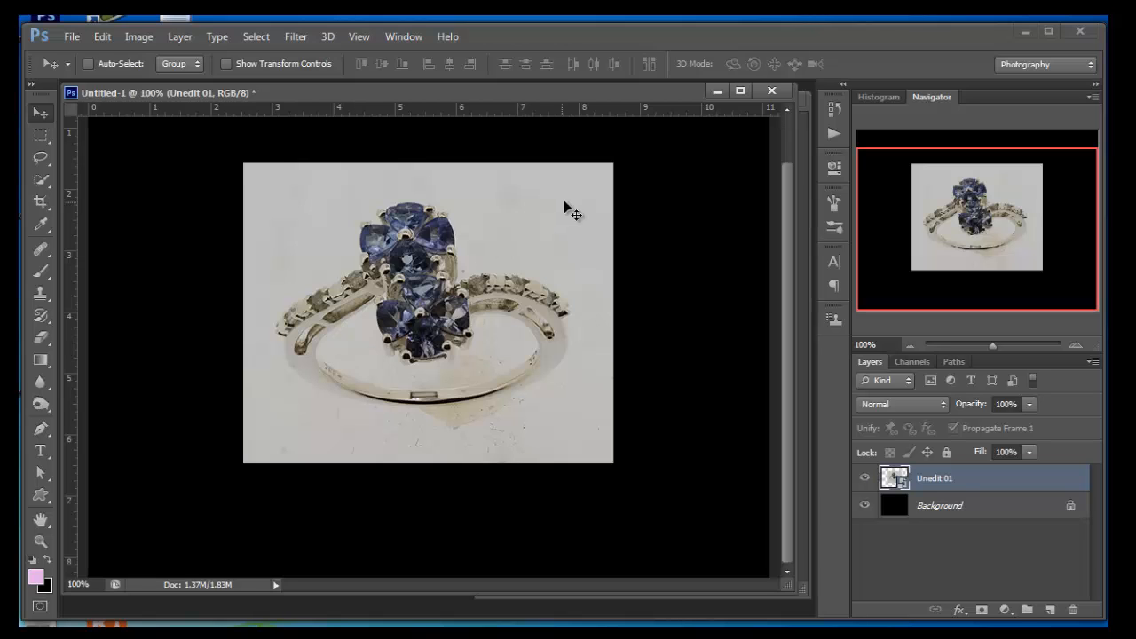
drag(804, 316, 442, 300)
key(Return)
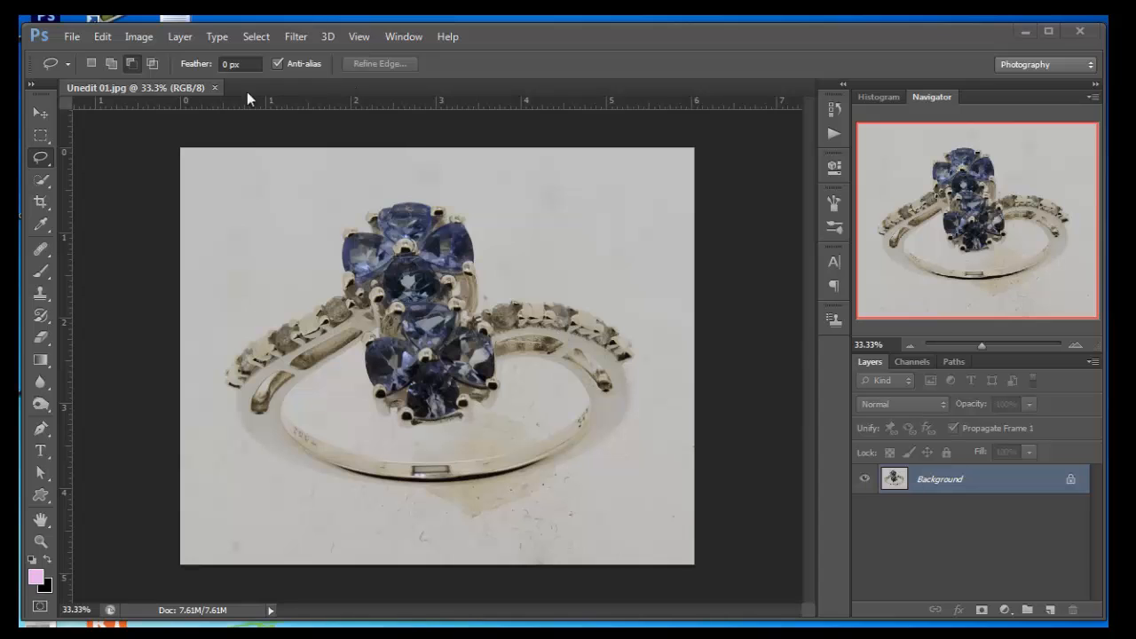
Step: Try whitening the ring photo's background with Levels, using a white input level of 199 and a white point sampled beside the band
key(ctrl+l)
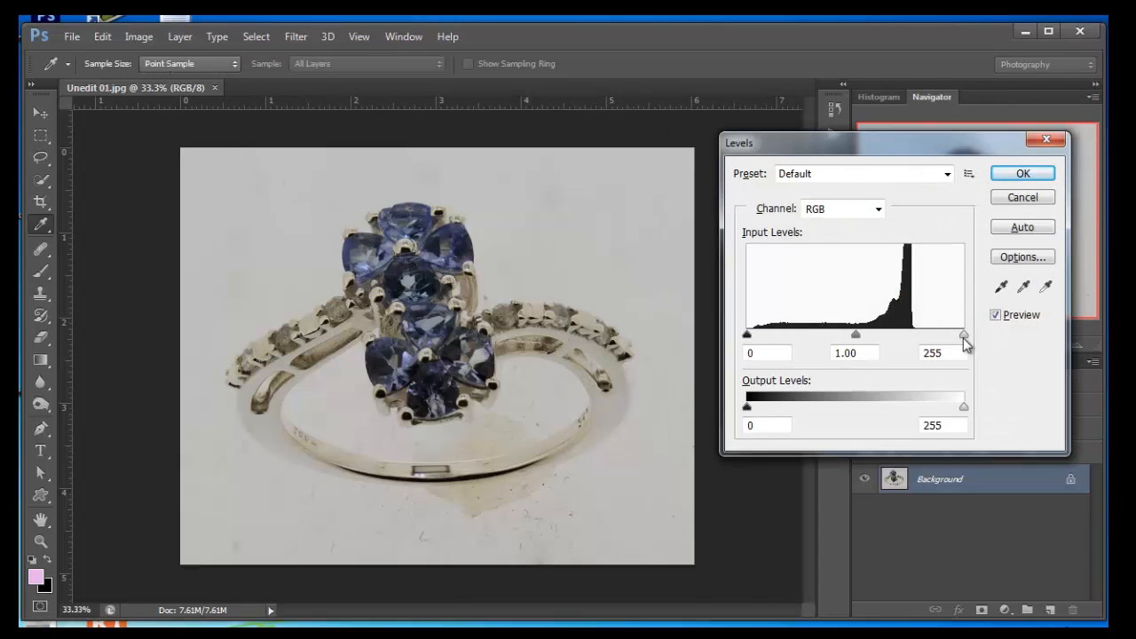
drag(965, 338, 917, 335)
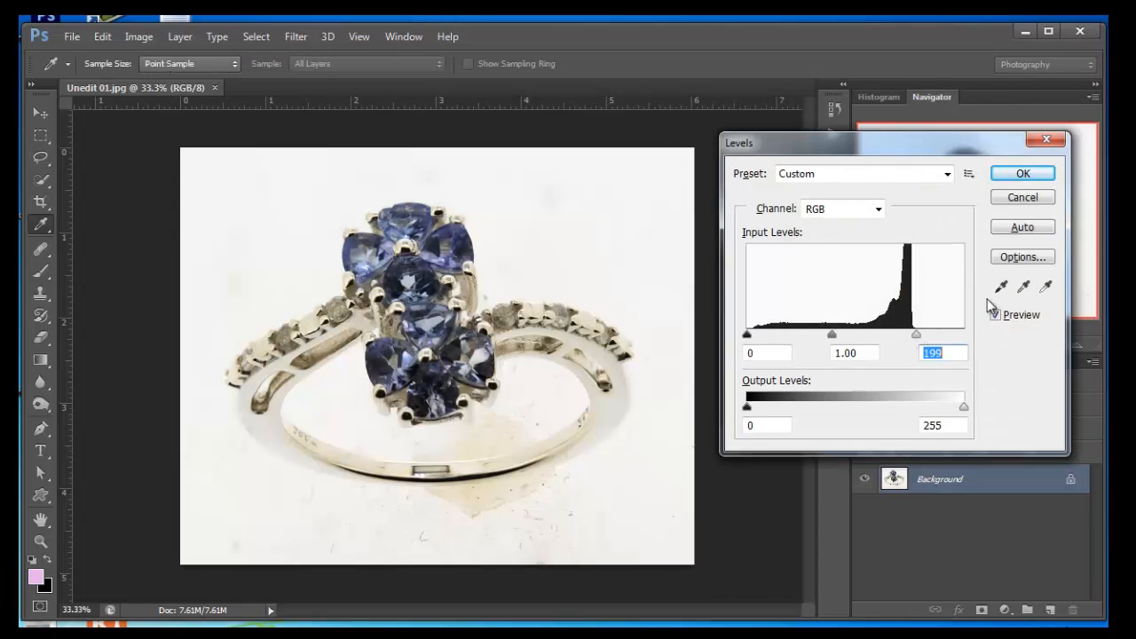
click(1046, 285)
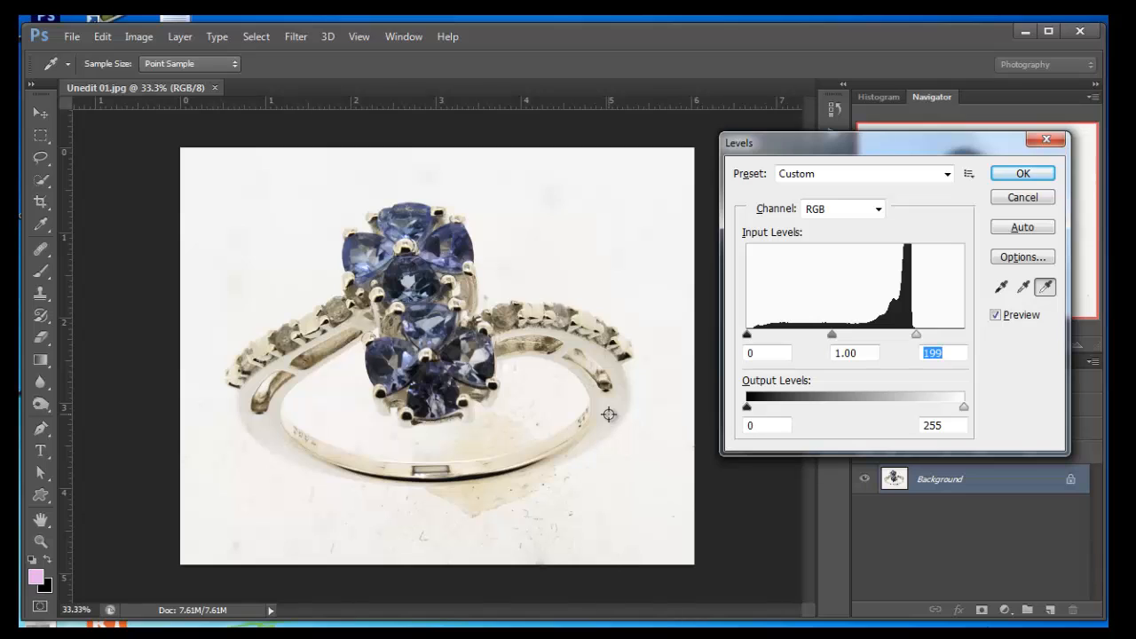
click(609, 415)
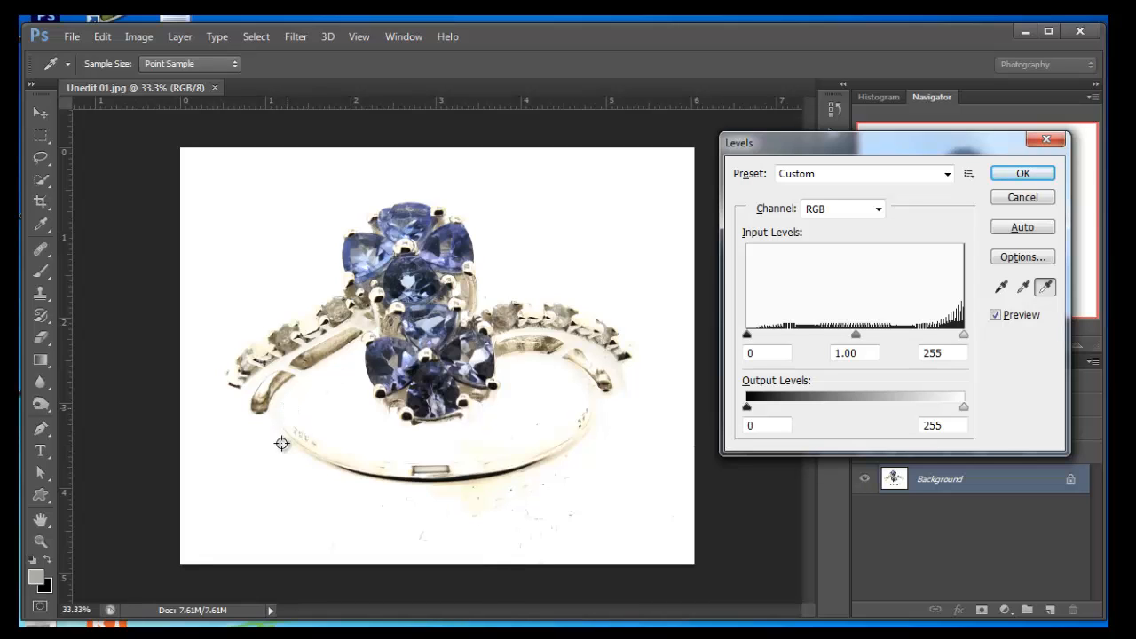
click(1021, 198)
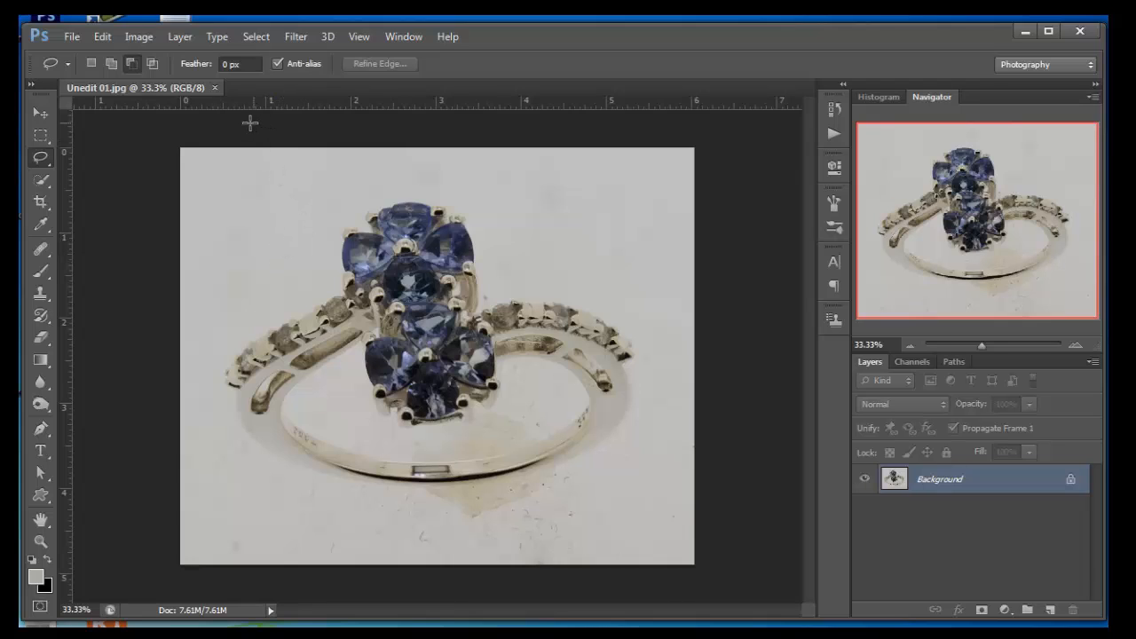
Step: Close the Unedit 01.jpg ring photo and activate the Move tool for the portrait
click(217, 87)
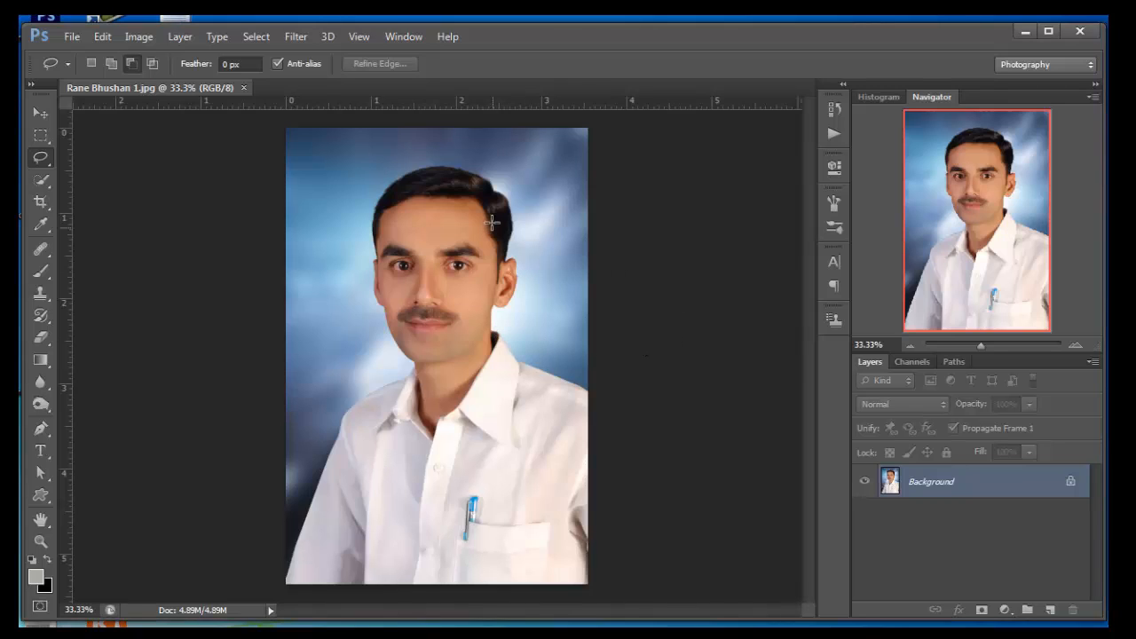
key(v)
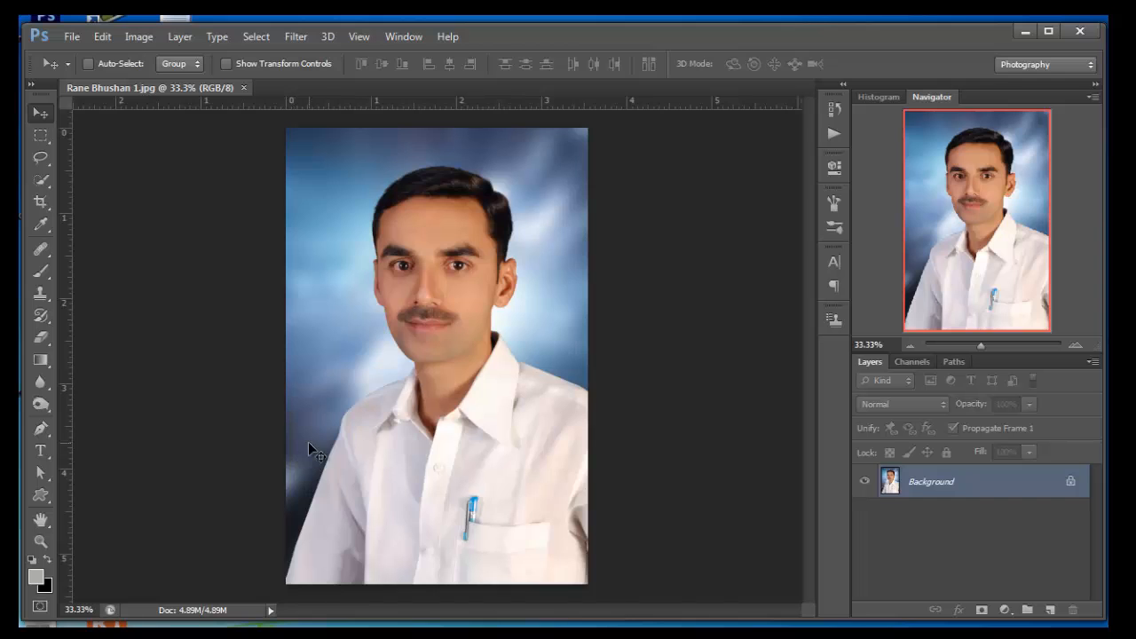
click(139, 36)
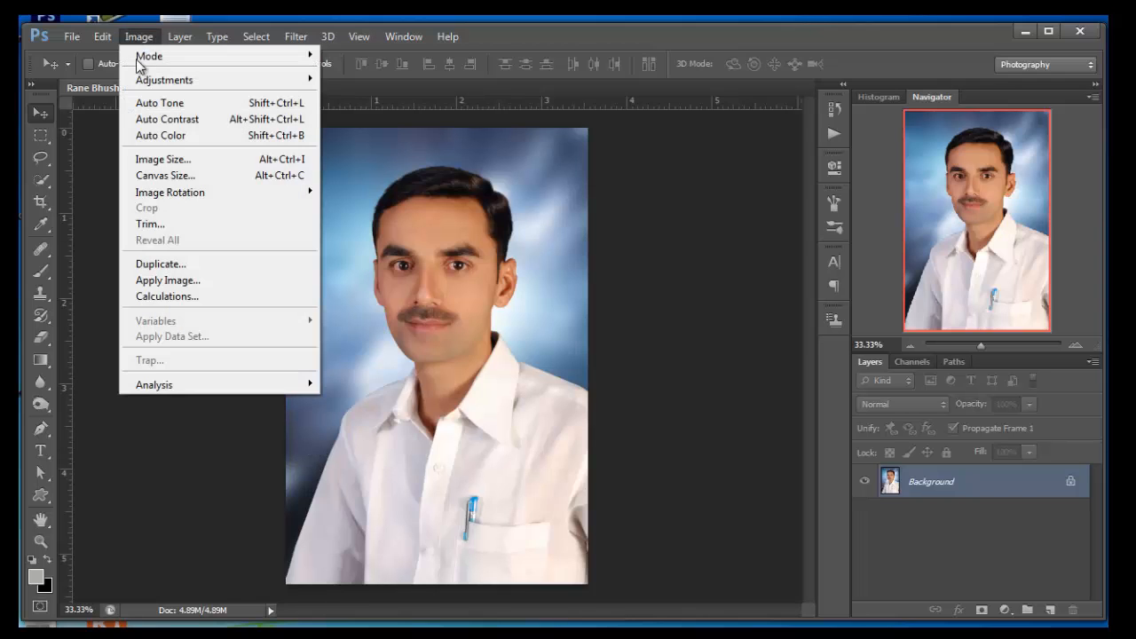
click(165, 176)
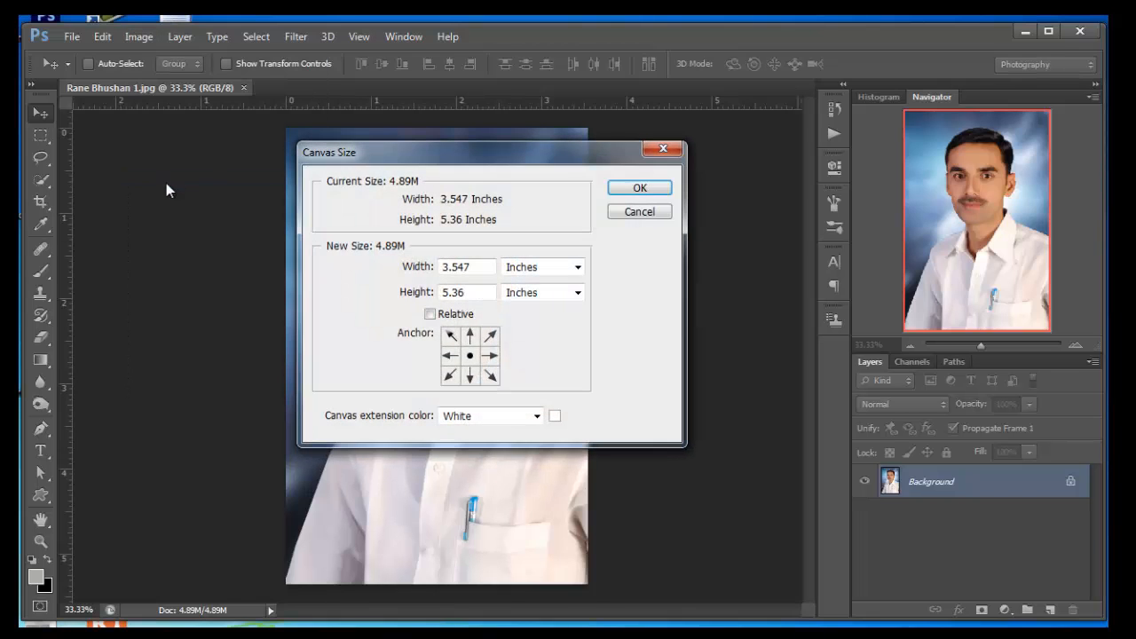
click(649, 213)
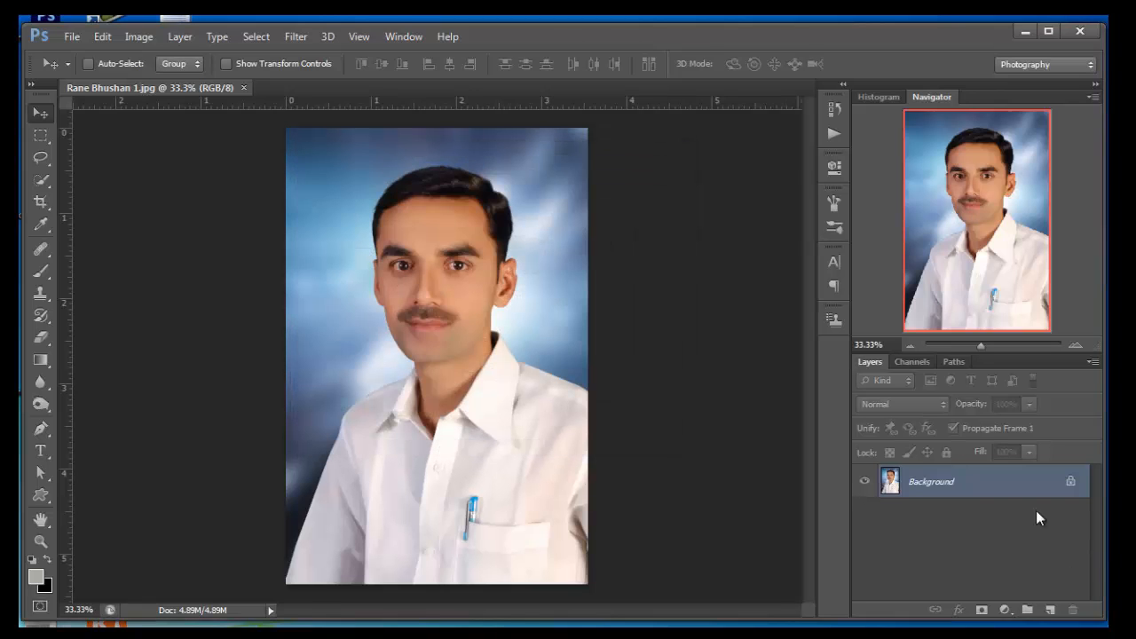
Step: Convert the portrait's locked Background into a regular layer and enlarge the canvas to 5 inches wide and 8 inches high
double_click(970, 489)
key(Return)
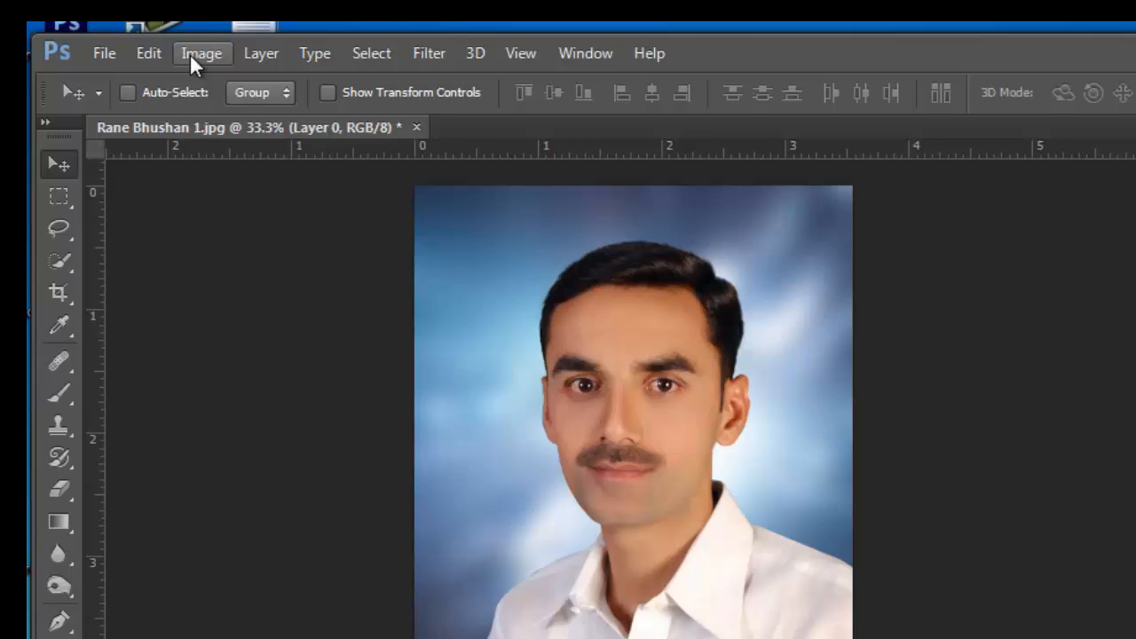
click(135, 38)
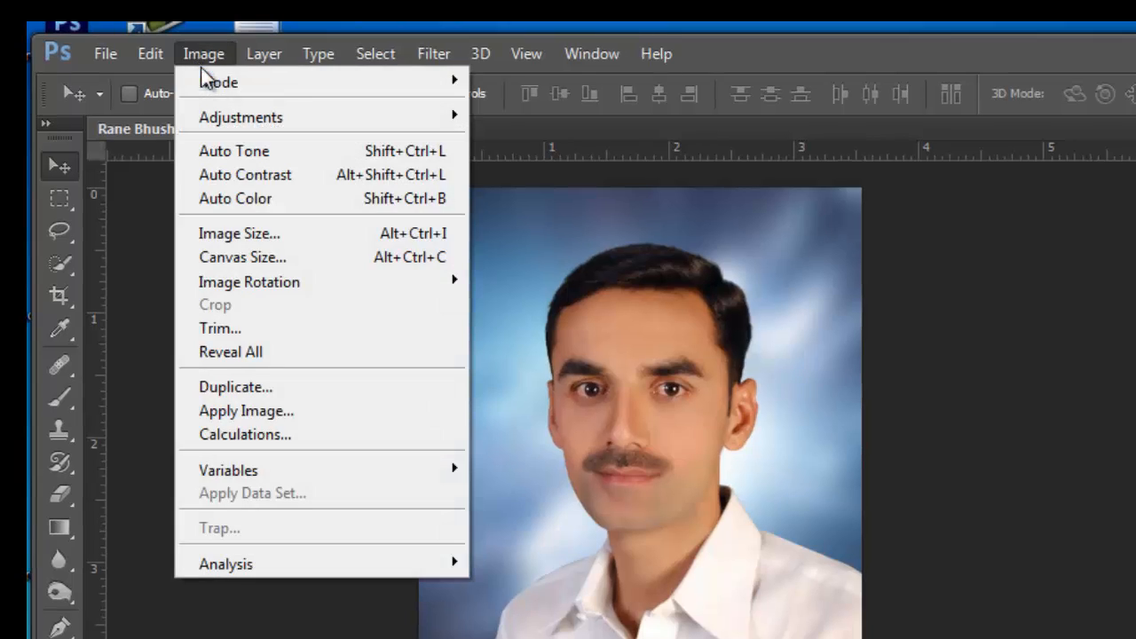
mouse_move(142, 66)
click(242, 257)
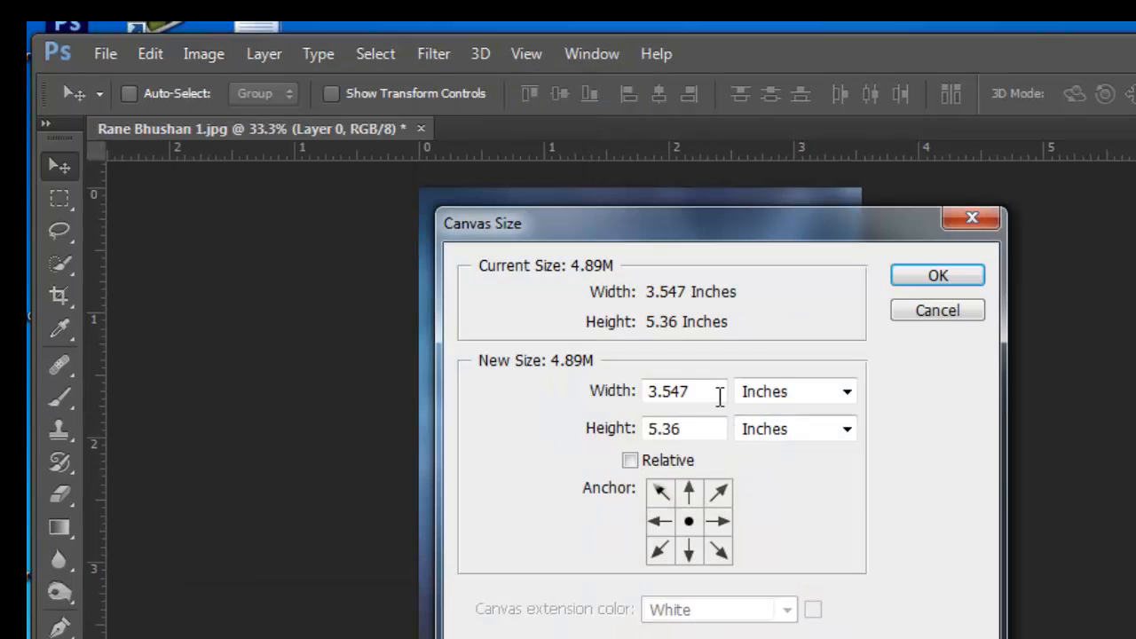
drag(720, 391, 449, 389)
text(5)
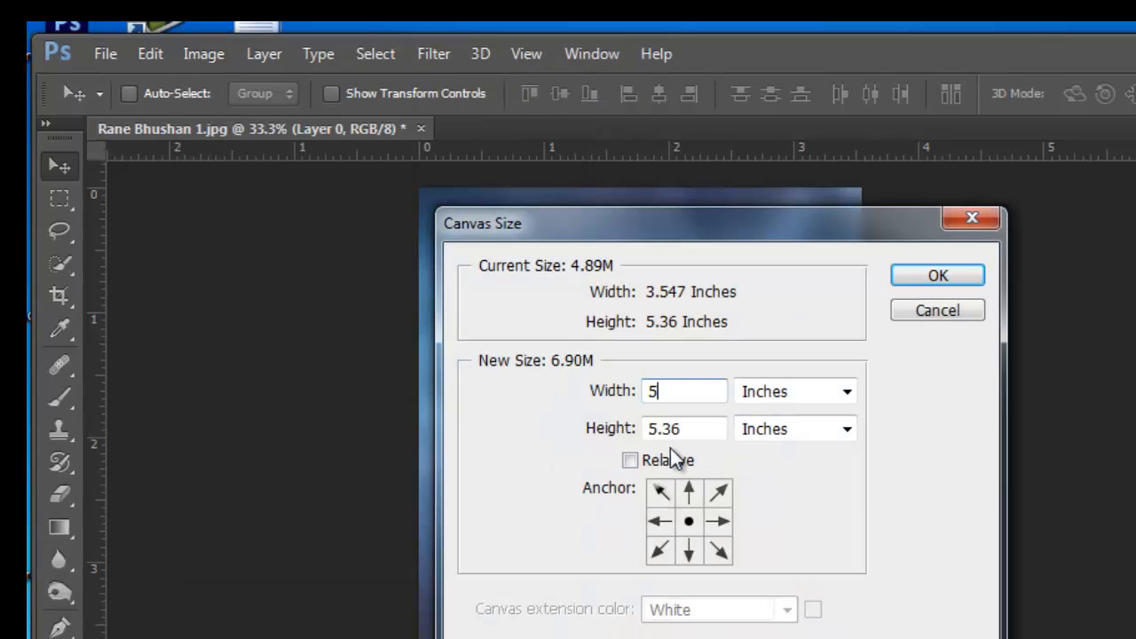
key(Tab)
text(8)
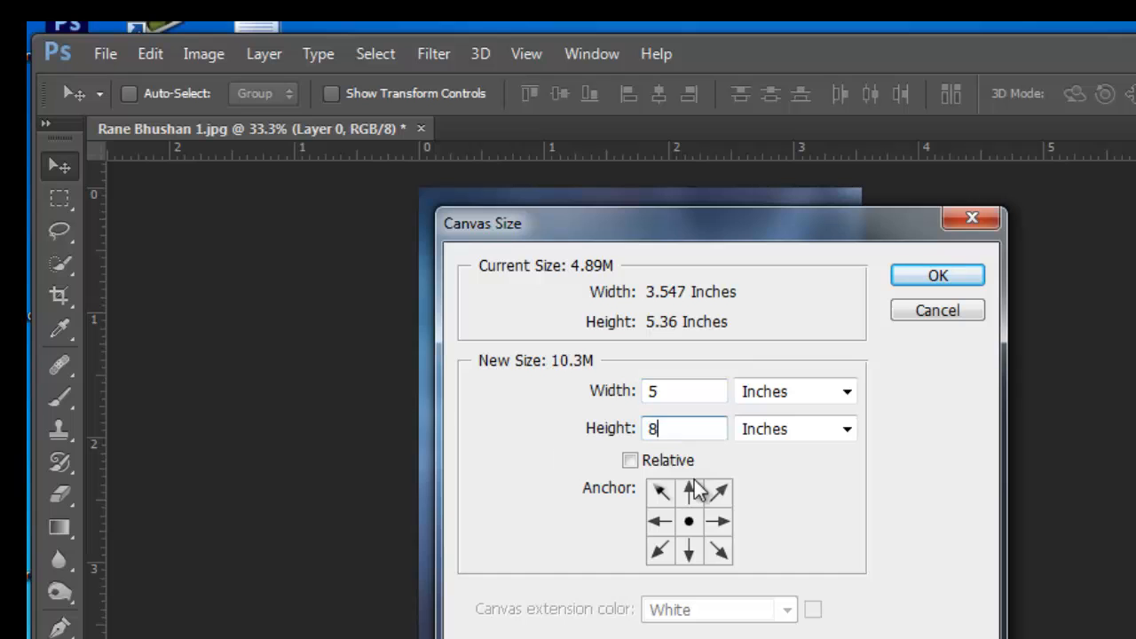
click(948, 280)
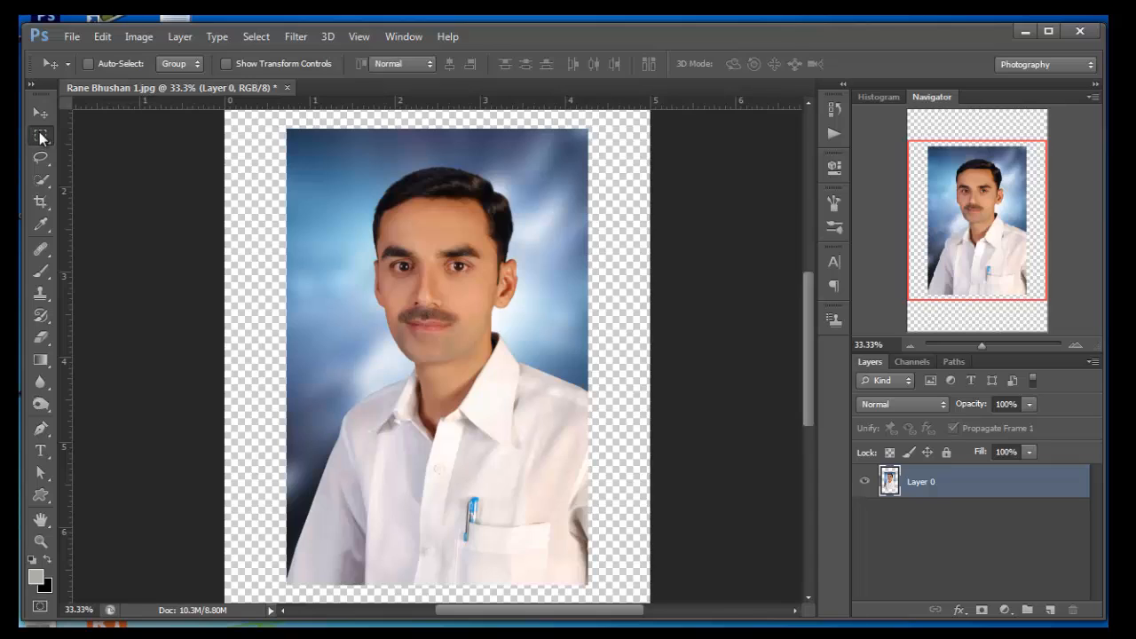
Step: Select most of the empty strip along the portrait's left side, fill it with Content-Aware, and clear the selection
click(41, 136)
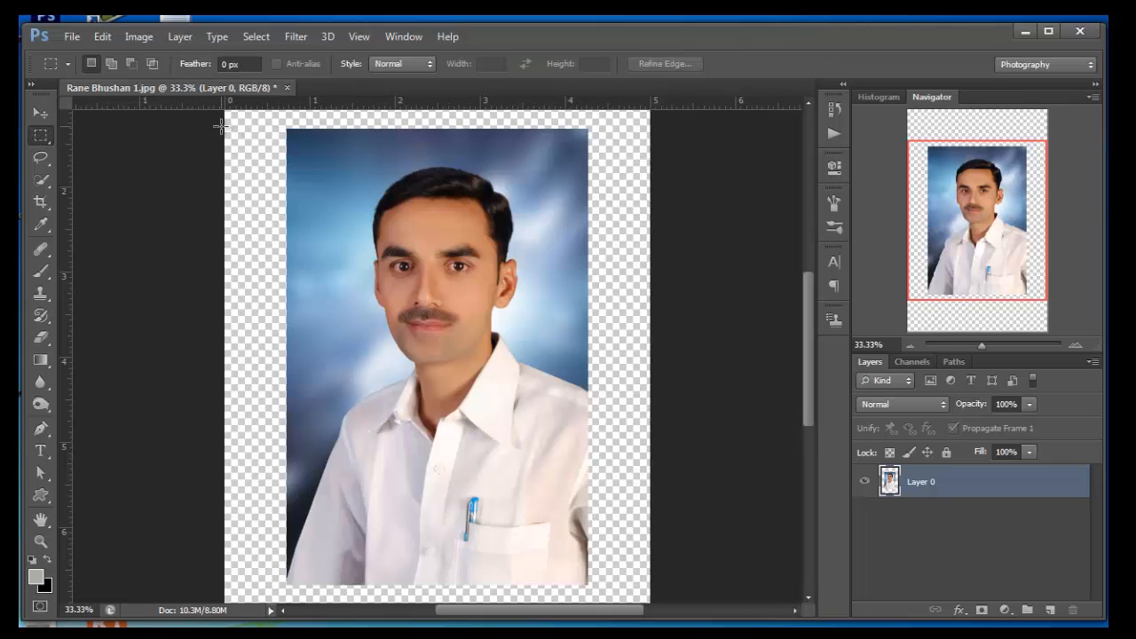
drag(224, 126, 287, 523)
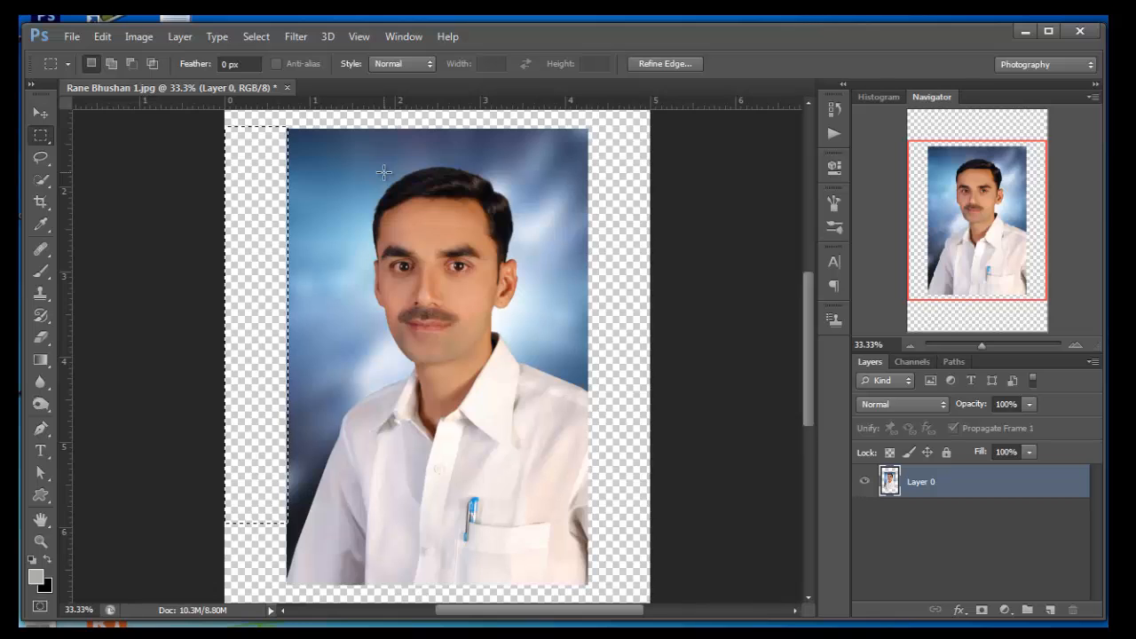
click(102, 41)
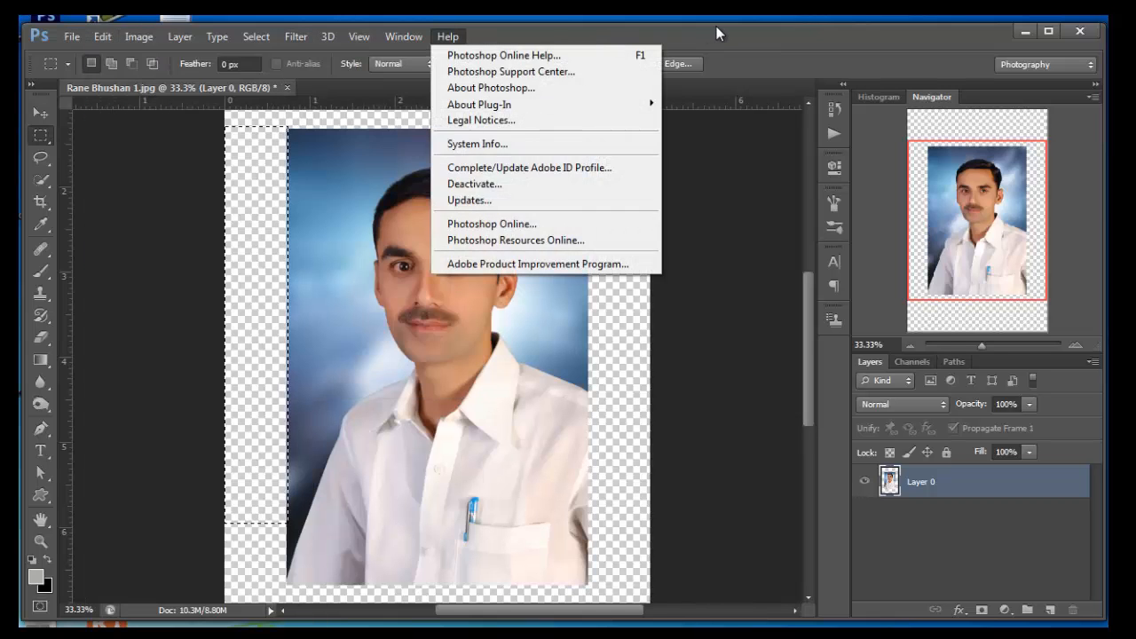
click(717, 30)
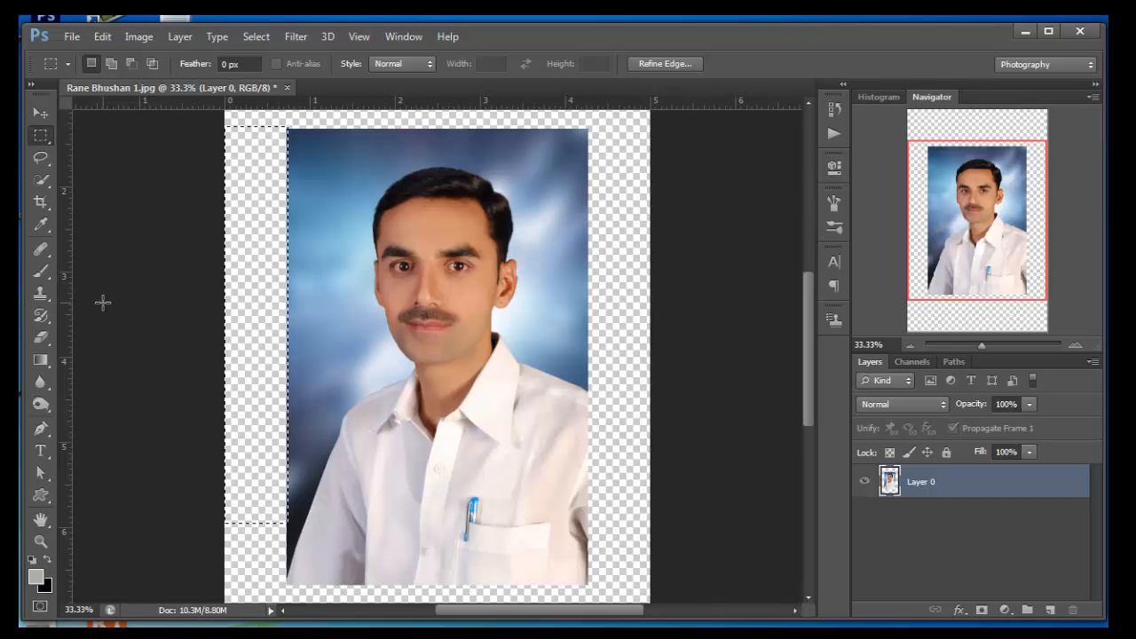
key(shift+BackSpace)
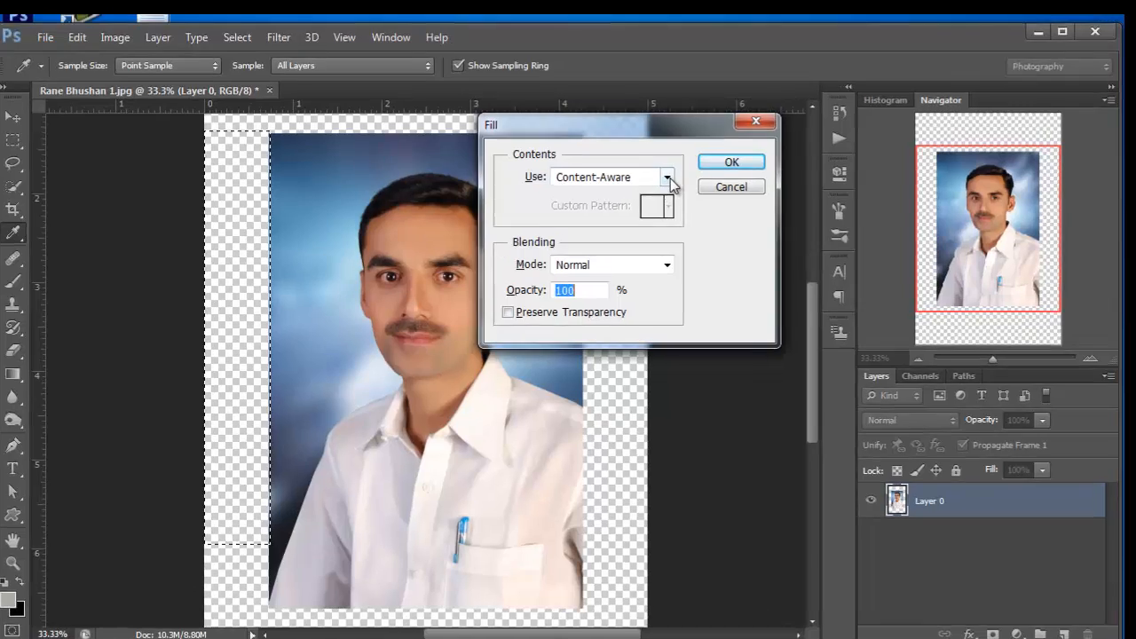
click(669, 170)
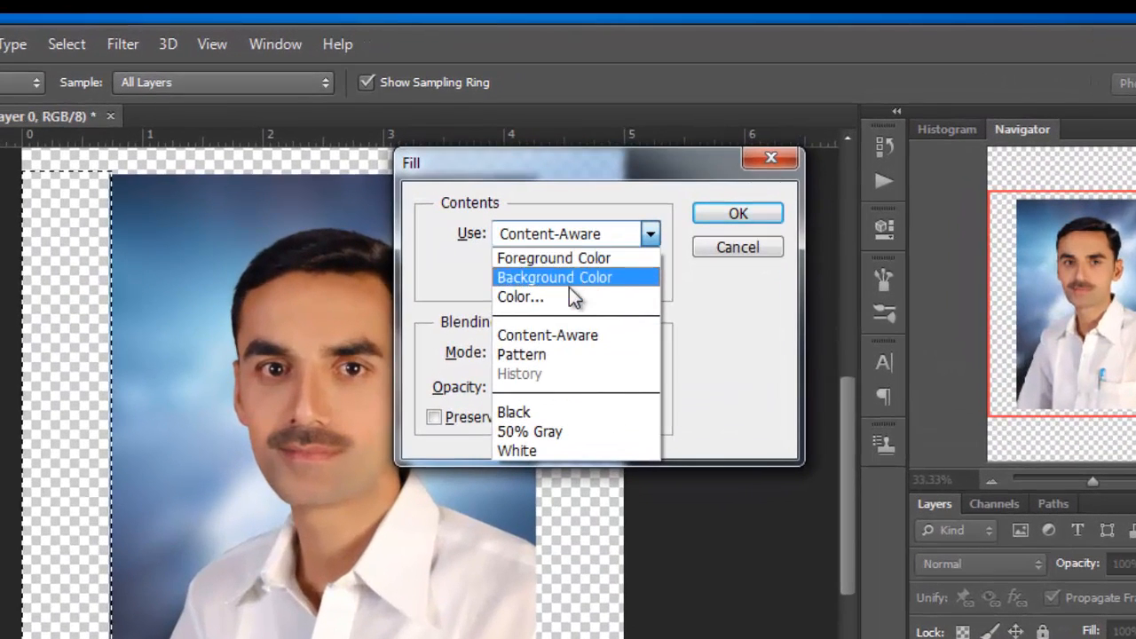
click(550, 337)
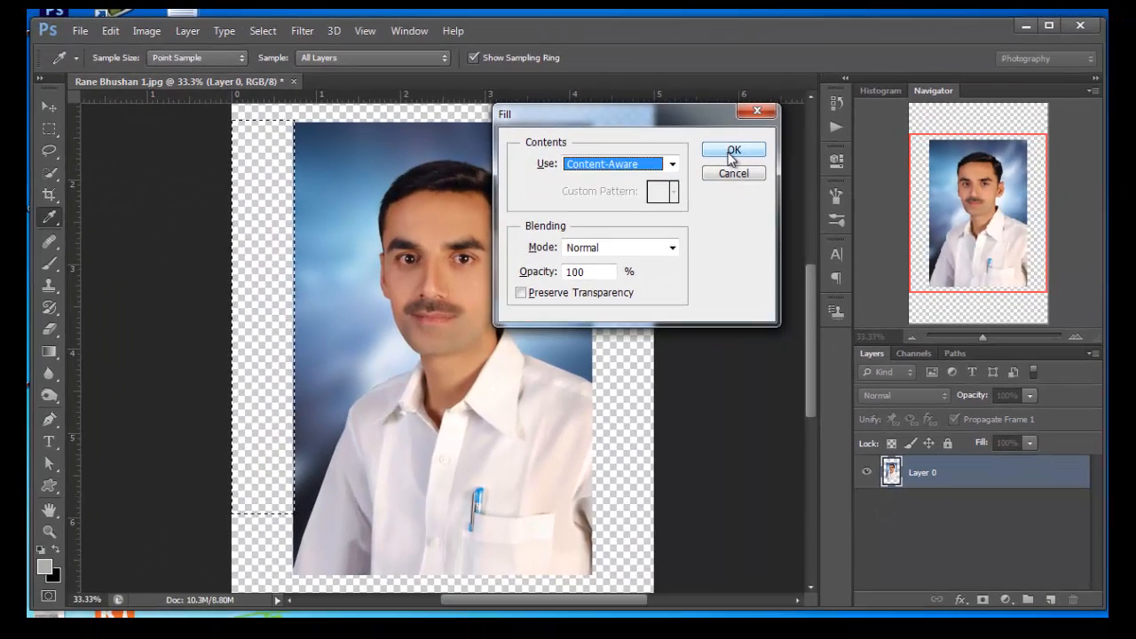
click(733, 152)
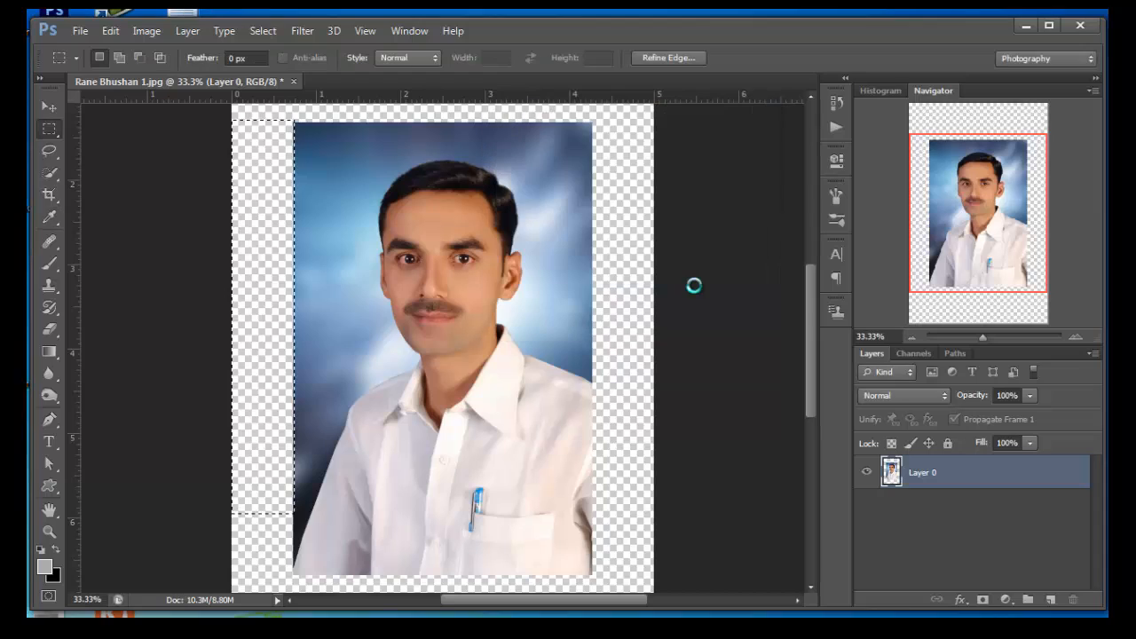
key(ctrl+d)
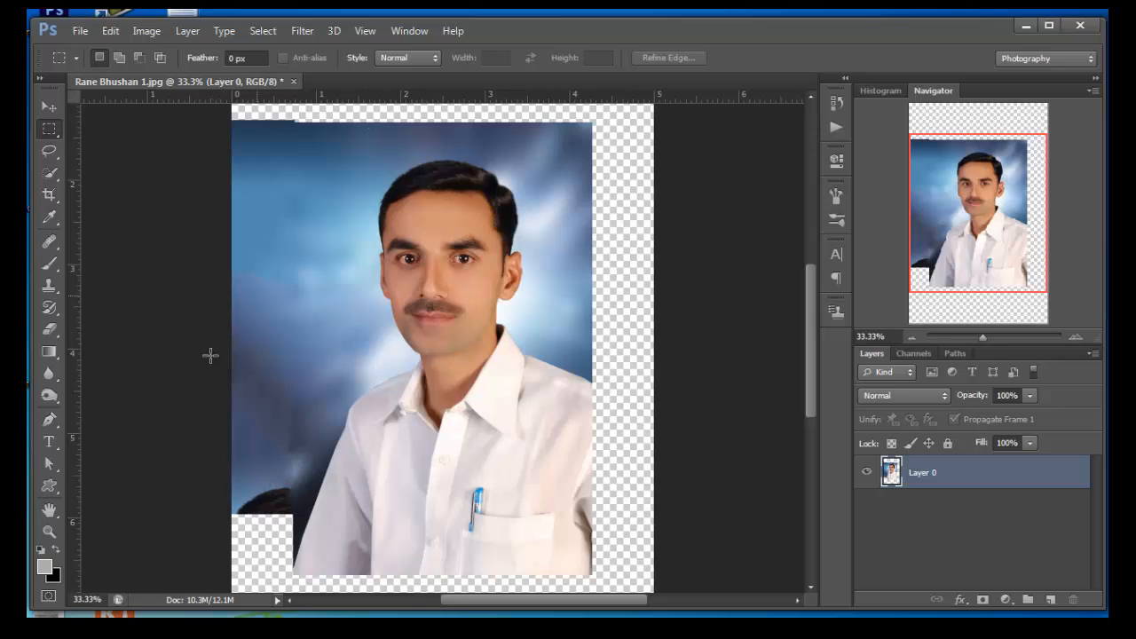
Step: Lasso the dark hair-like patch at the filled strip's lower end and replace it with a Content-Aware fill
click(50, 151)
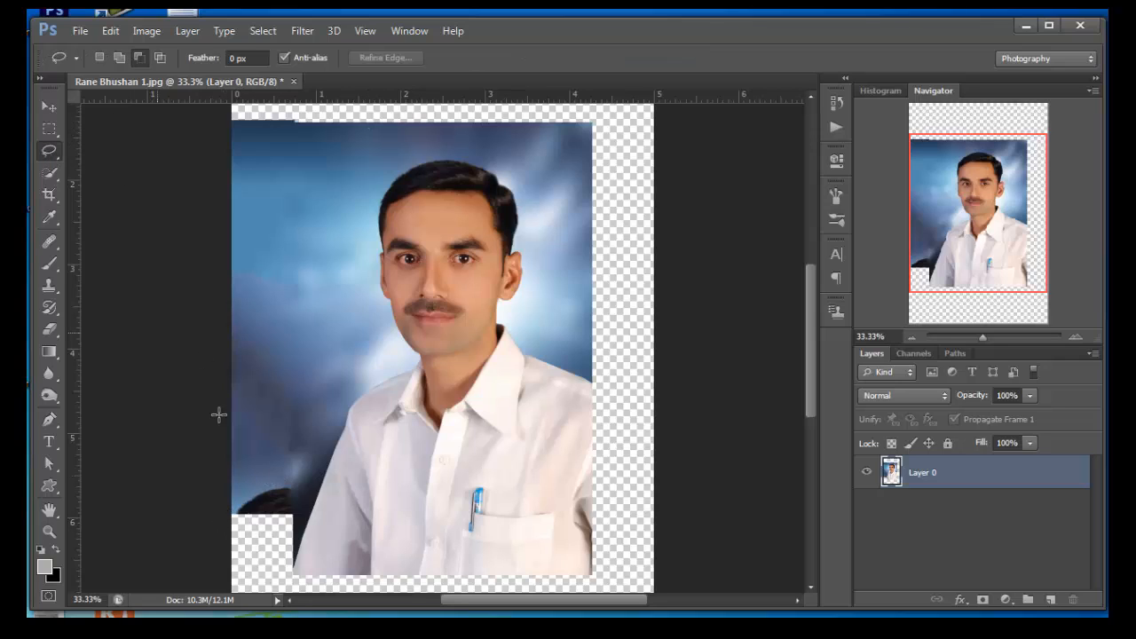
mouse_move(231, 483)
mouse_down()
mouse_move(230, 535)
mouse_move(303, 516)
mouse_move(298, 473)
mouse_move(249, 481)
mouse_up()
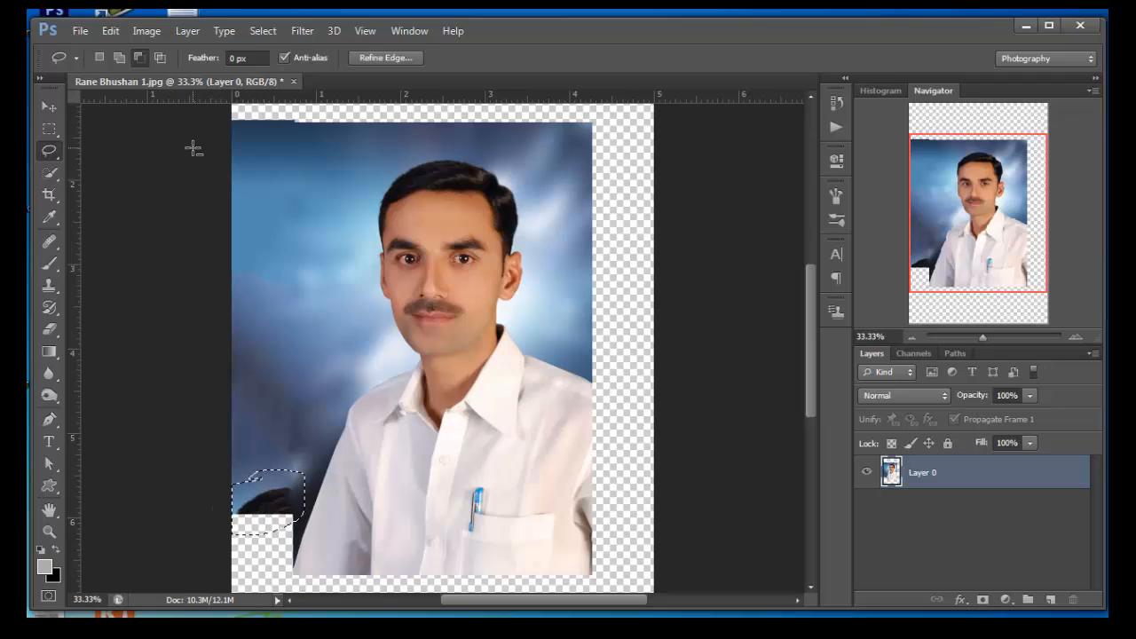
key(shift+BackSpace)
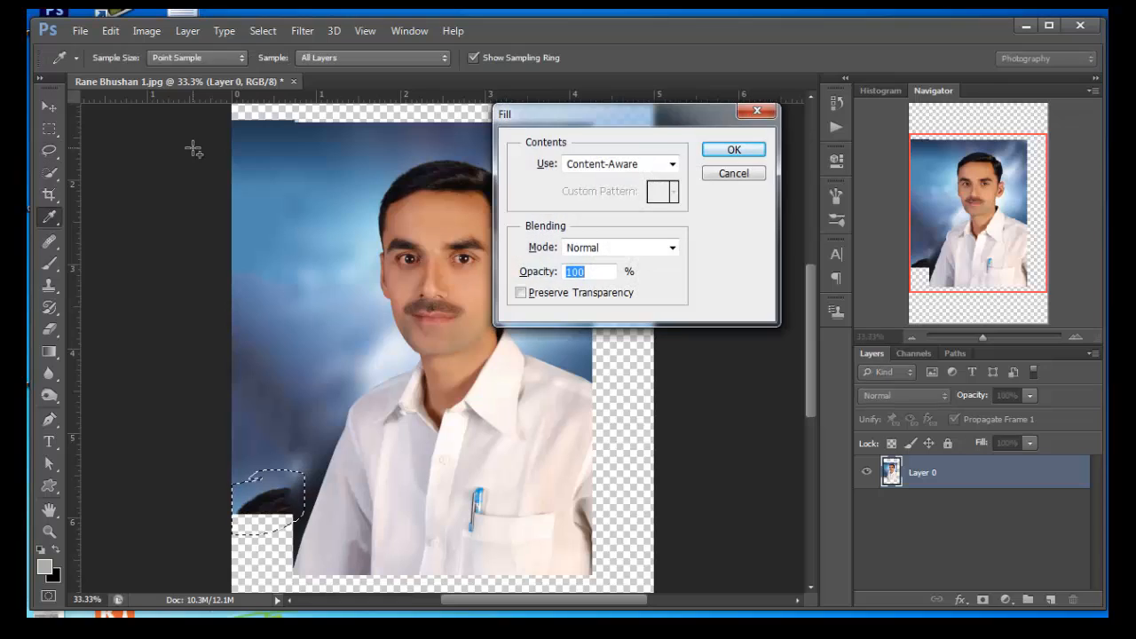
click(734, 149)
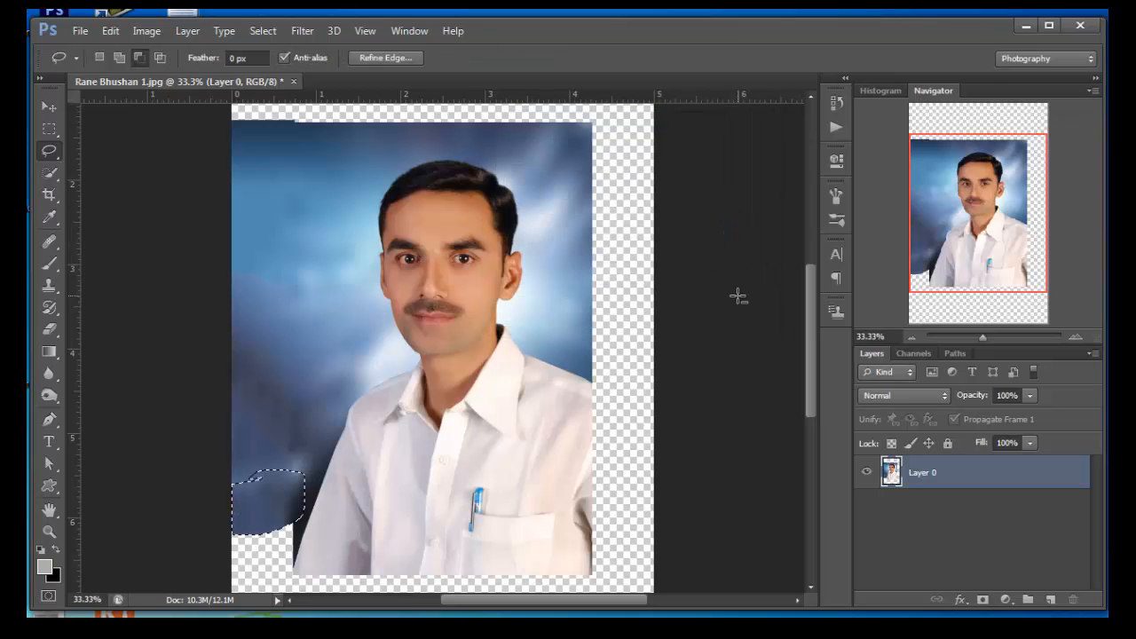
Step: Clear the lasso selection, fill a full-width strip over the empty area above the portrait with Content-Aware, and deselect
key(ctrl+d)
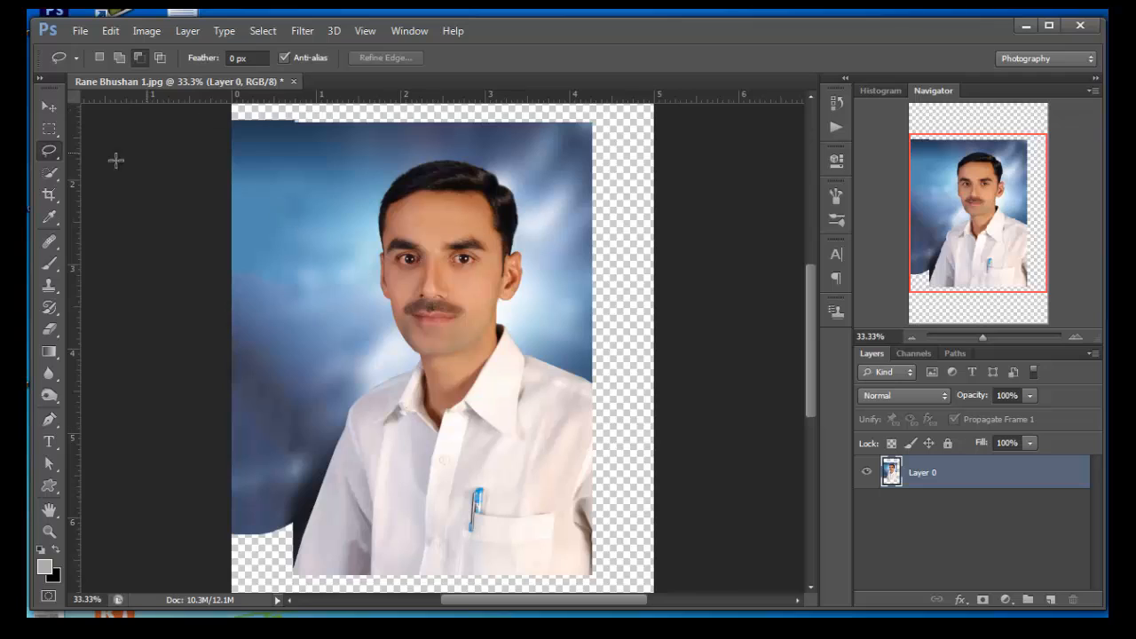
click(50, 128)
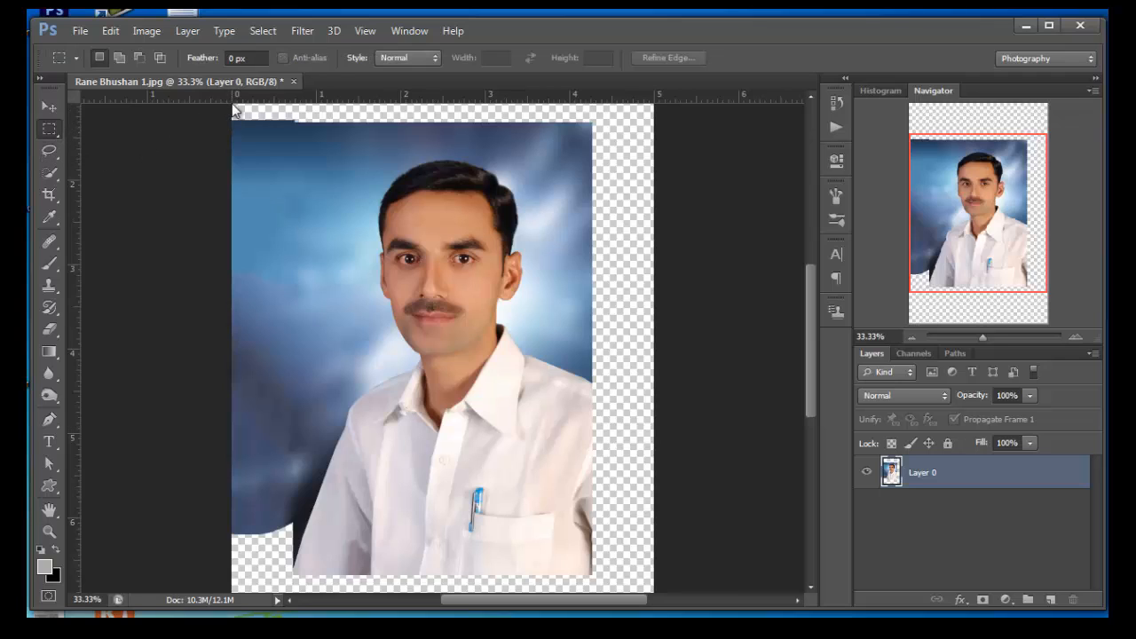
drag(234, 108, 646, 132)
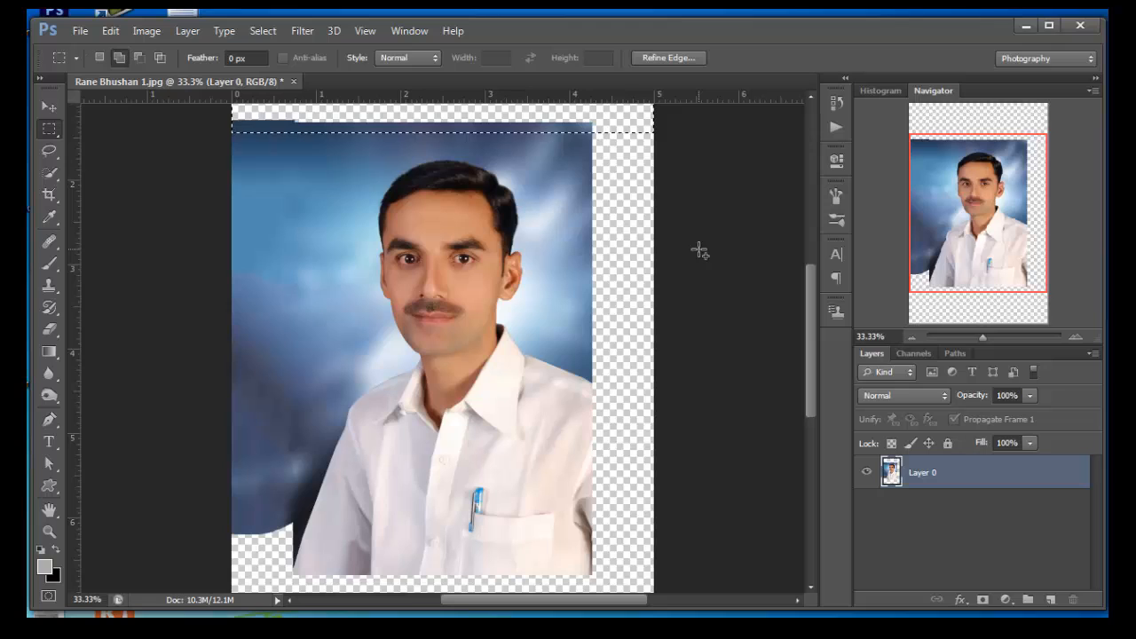
key(shift+F5)
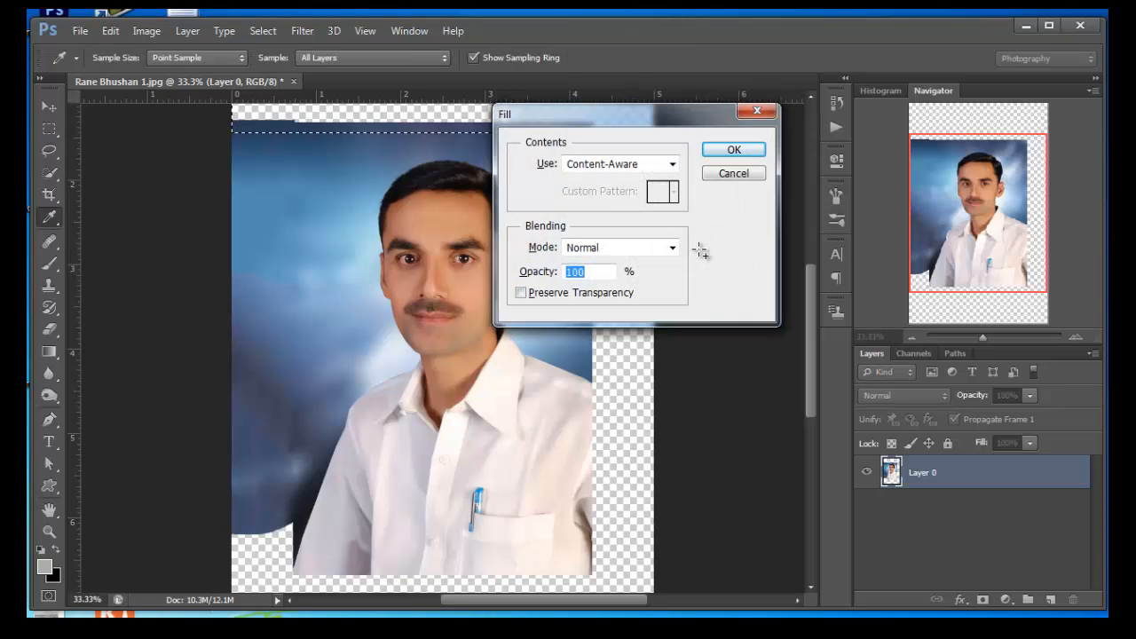
click(734, 149)
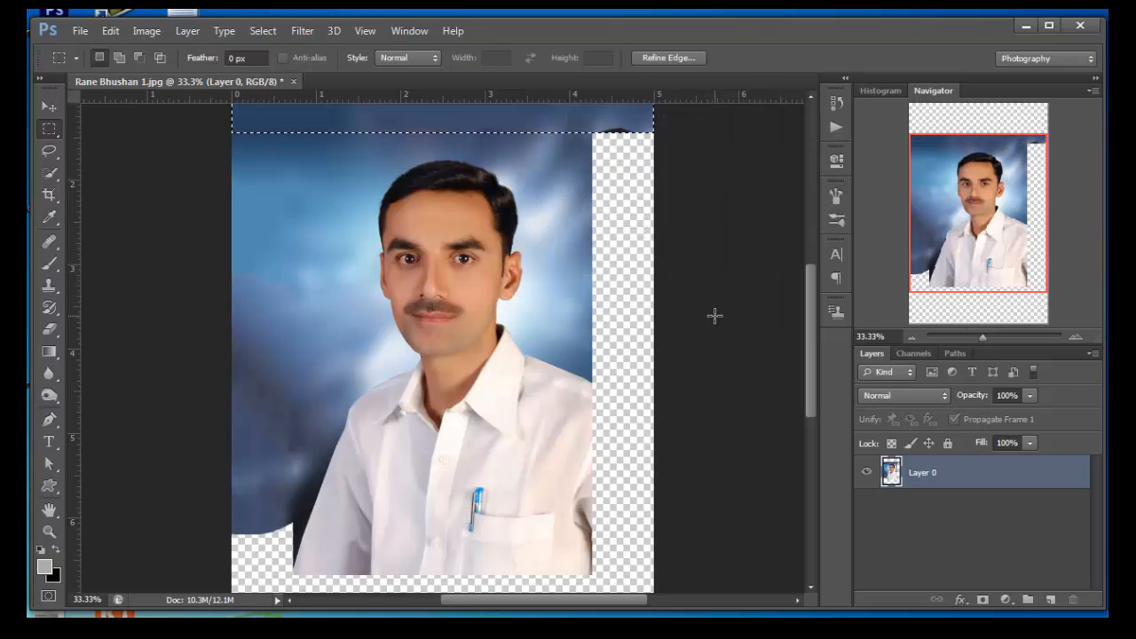
key(ctrl+d)
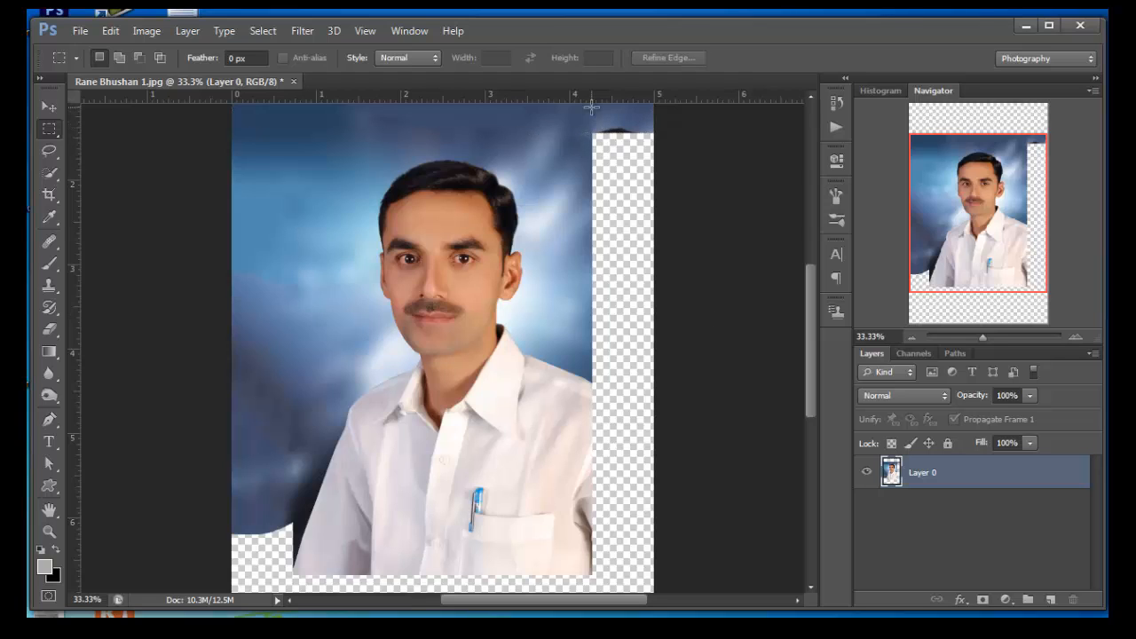
Step: Select the empty strip on the portrait's right side down to the shoulder, fill it with Content-Aware, and deselect
drag(589, 107, 655, 371)
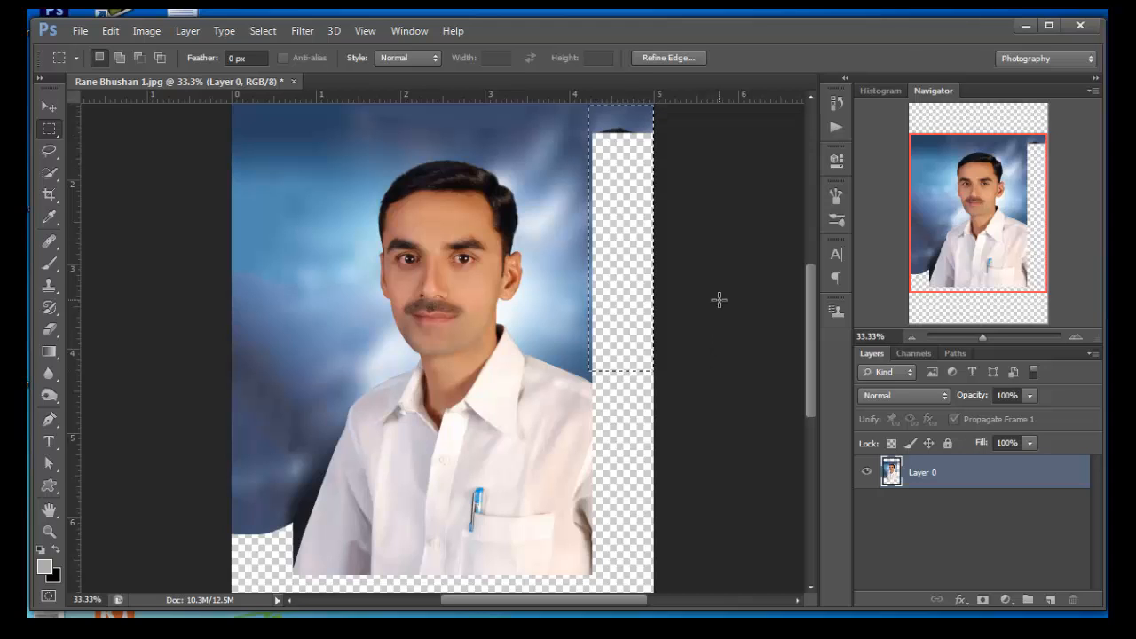
key(shift+F5)
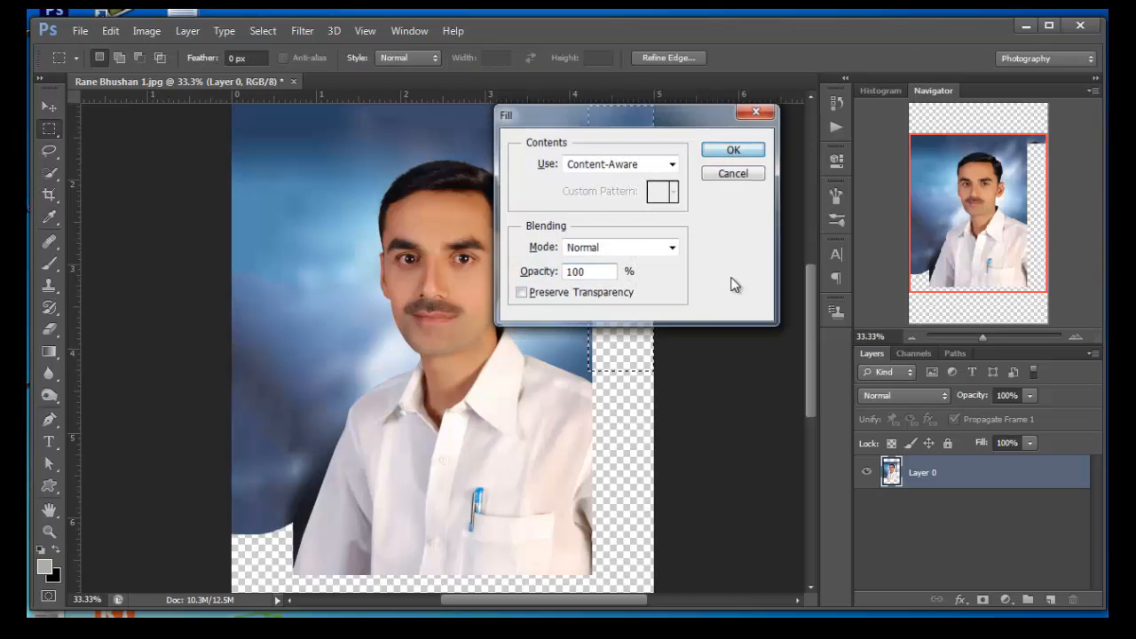
key(Return)
key(ctrl+d)
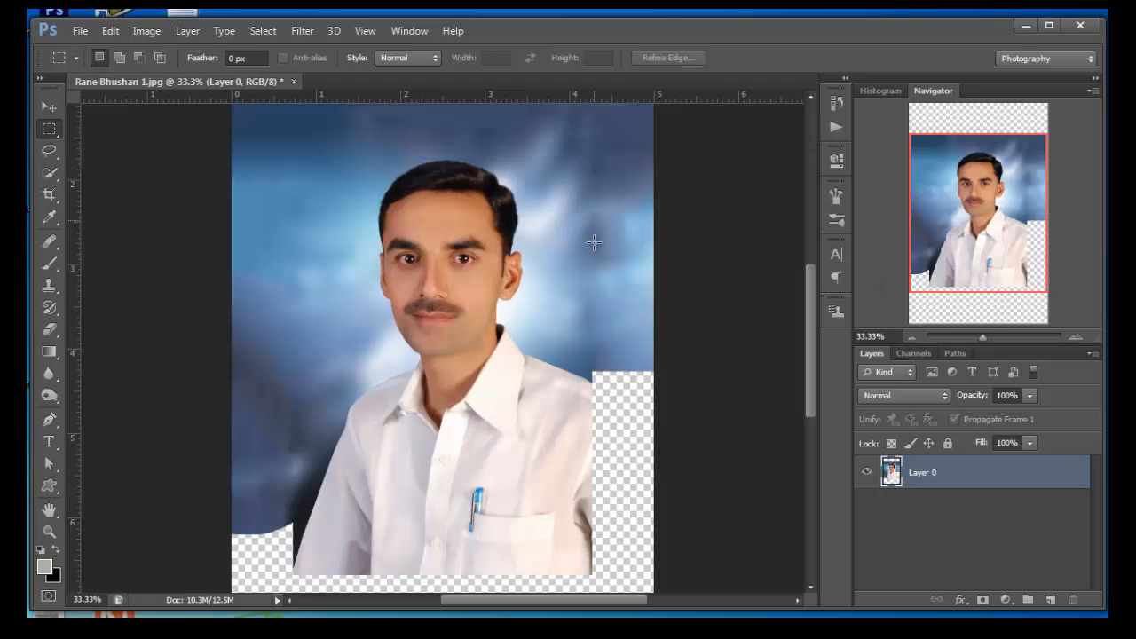
Step: Retouch the background seam beside the head with the Spot Healing Brush, reduce its size to 200, and close the portrait
click(50, 240)
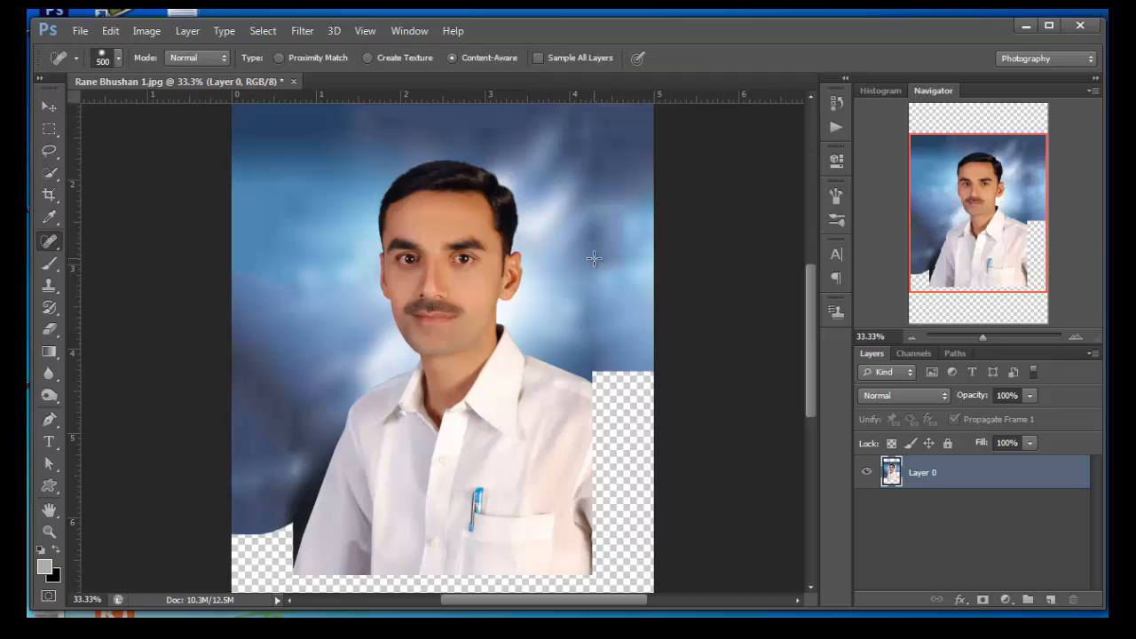
click(594, 258)
key(bracketleft)
key(bracketleft)
key(bracketleft)
key(bracketleft)
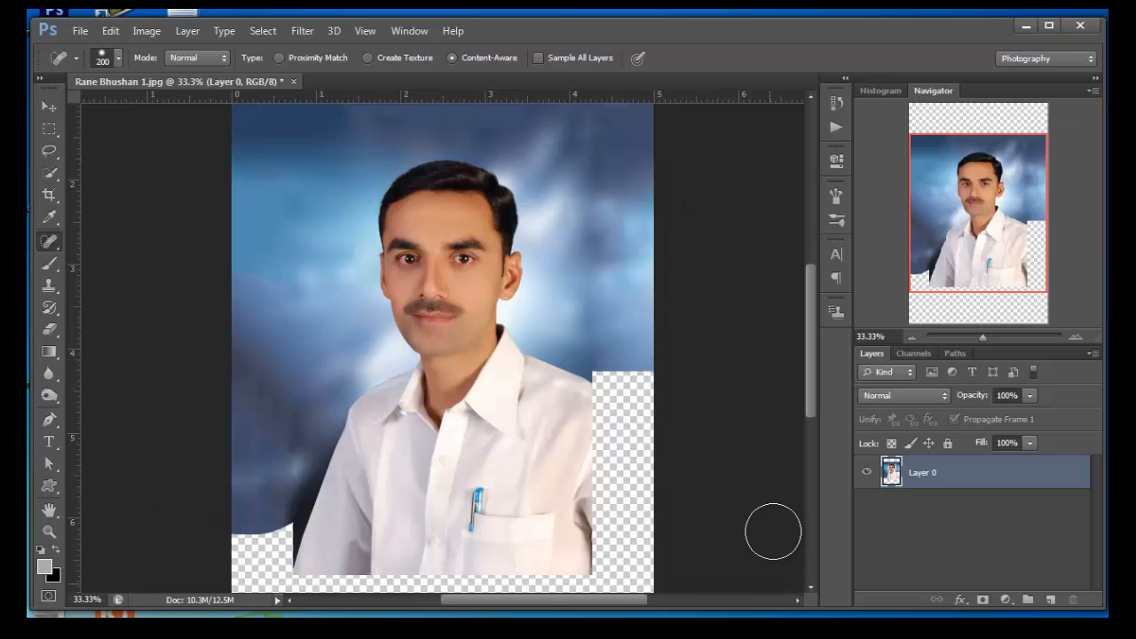
key(ctrl+w)
click(577, 261)
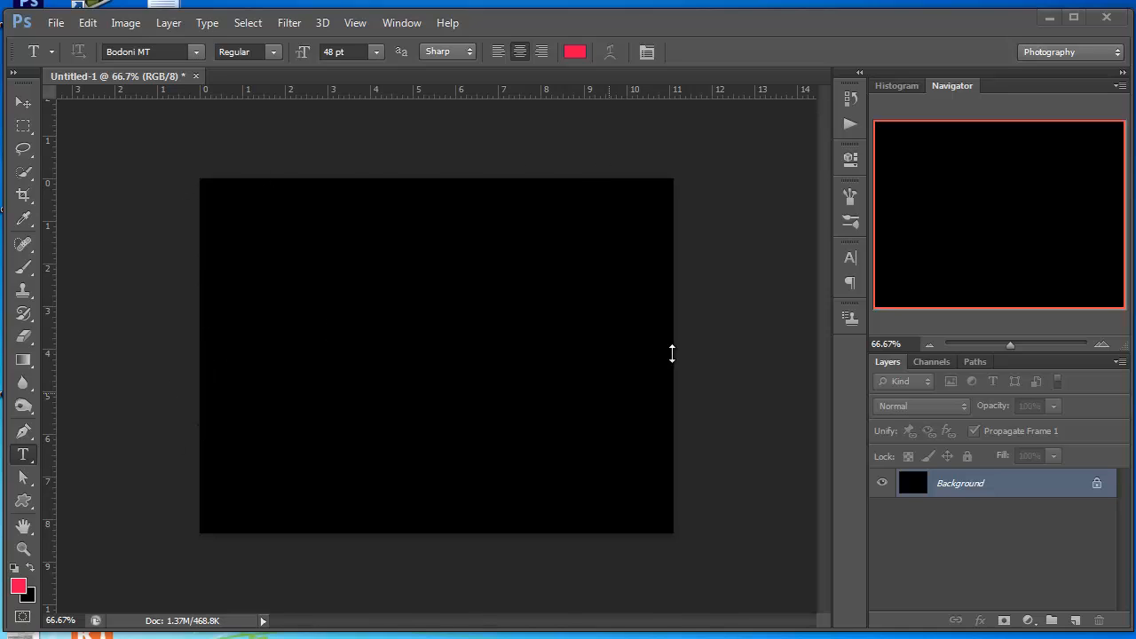
Step: Draw a heart in the middle of the black canvas with the Custom Shape tool in Path mode
click(25, 502)
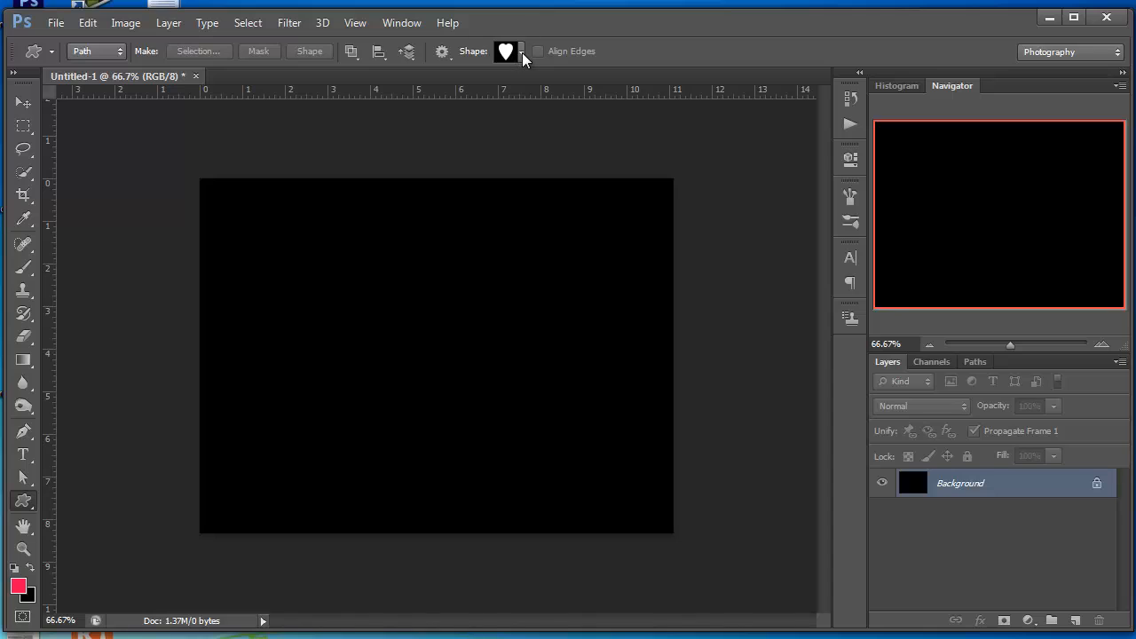
click(115, 52)
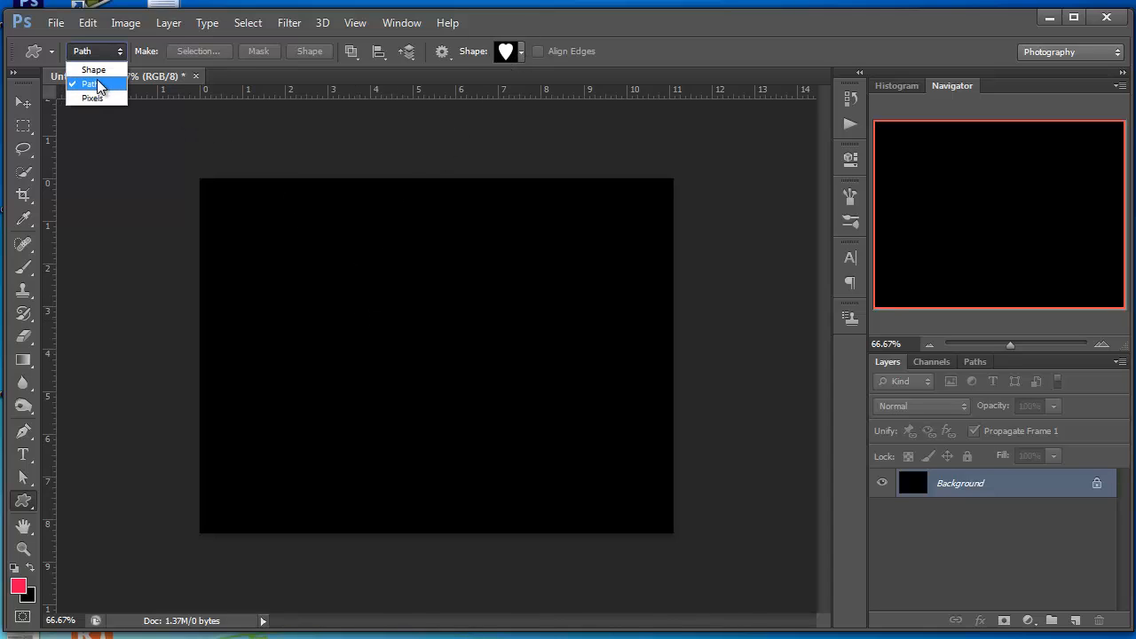
click(97, 85)
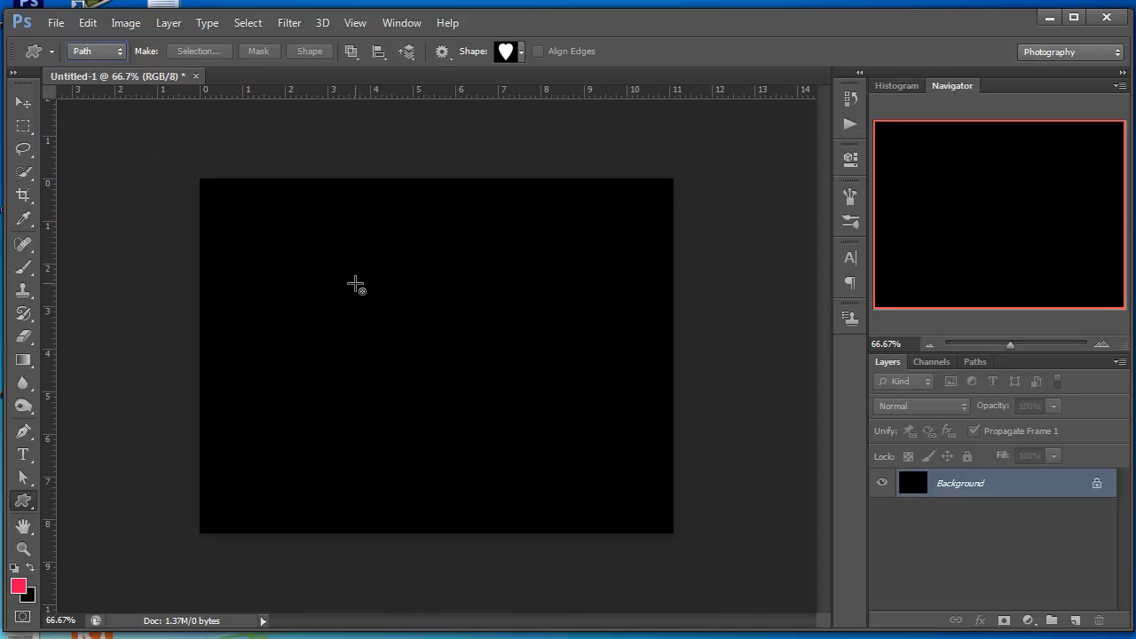
drag(353, 258, 518, 458)
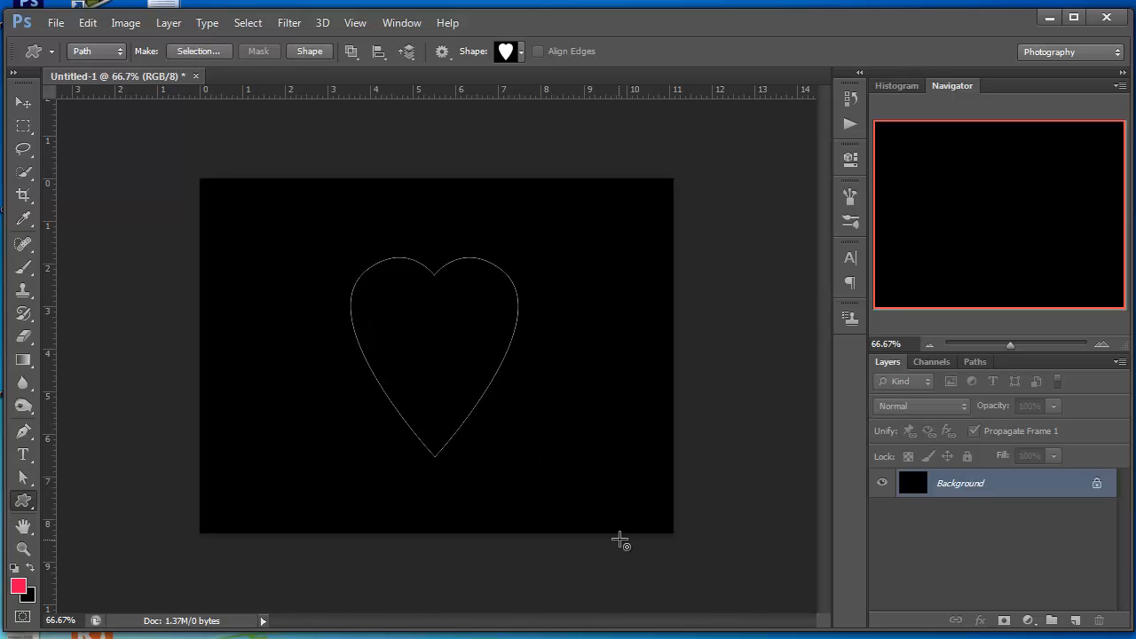
Step: Write "I LOVE YOU I LOVE" along the heart's outline with the Type tool and apply Free Transform to its path
click(23, 455)
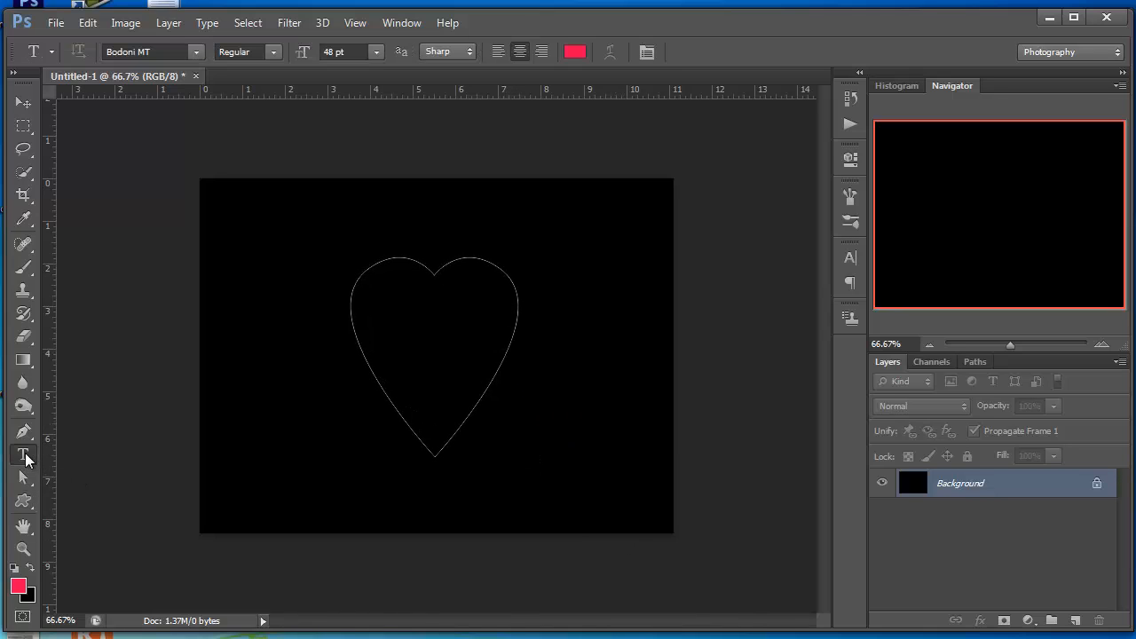
drag(26, 457, 104, 459)
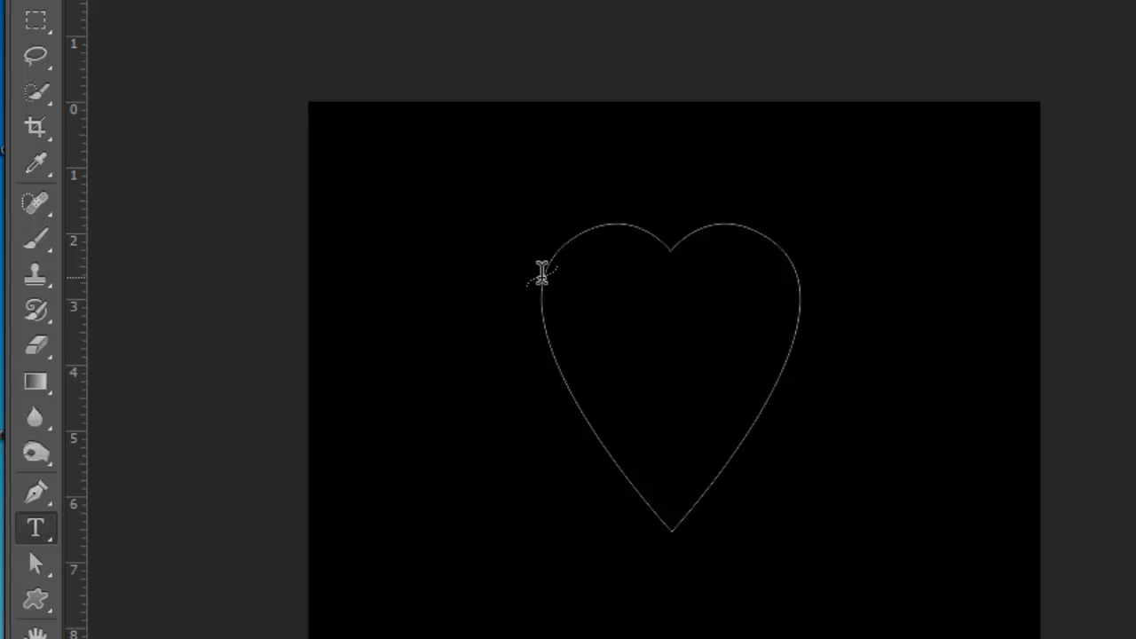
click(542, 274)
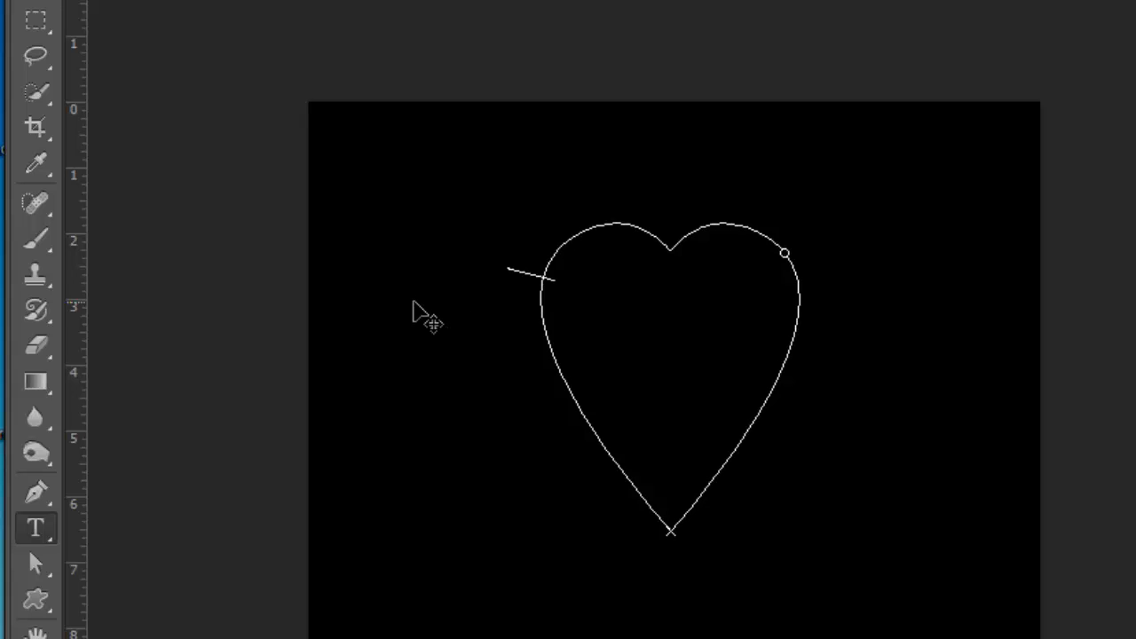
text(I )
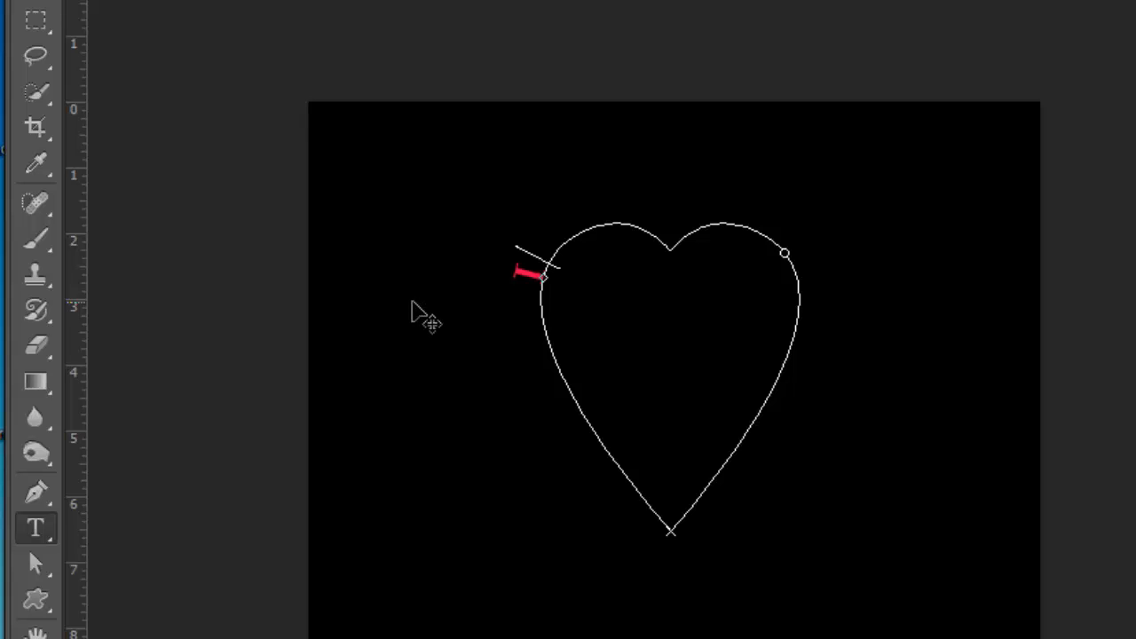
text(LOVE )
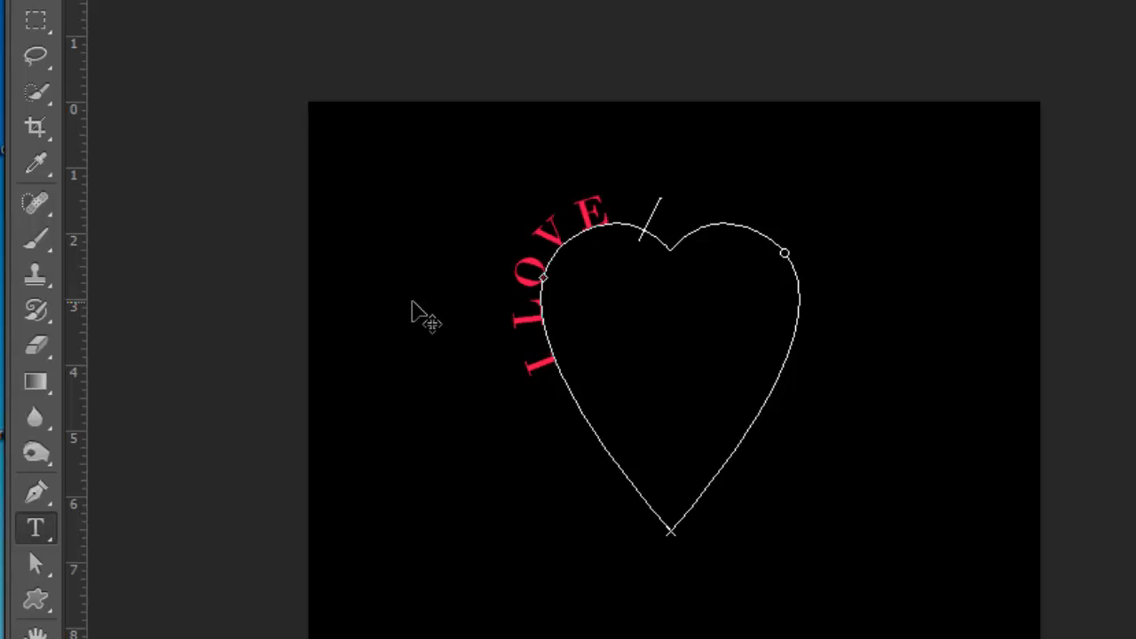
text(YOU )
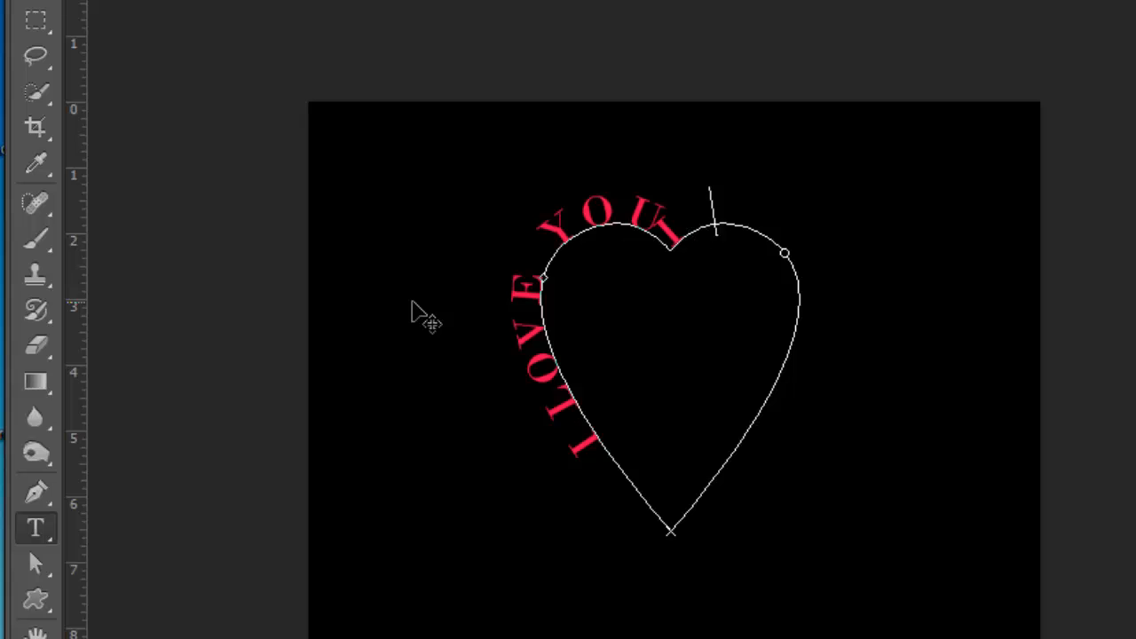
text(I LOVE)
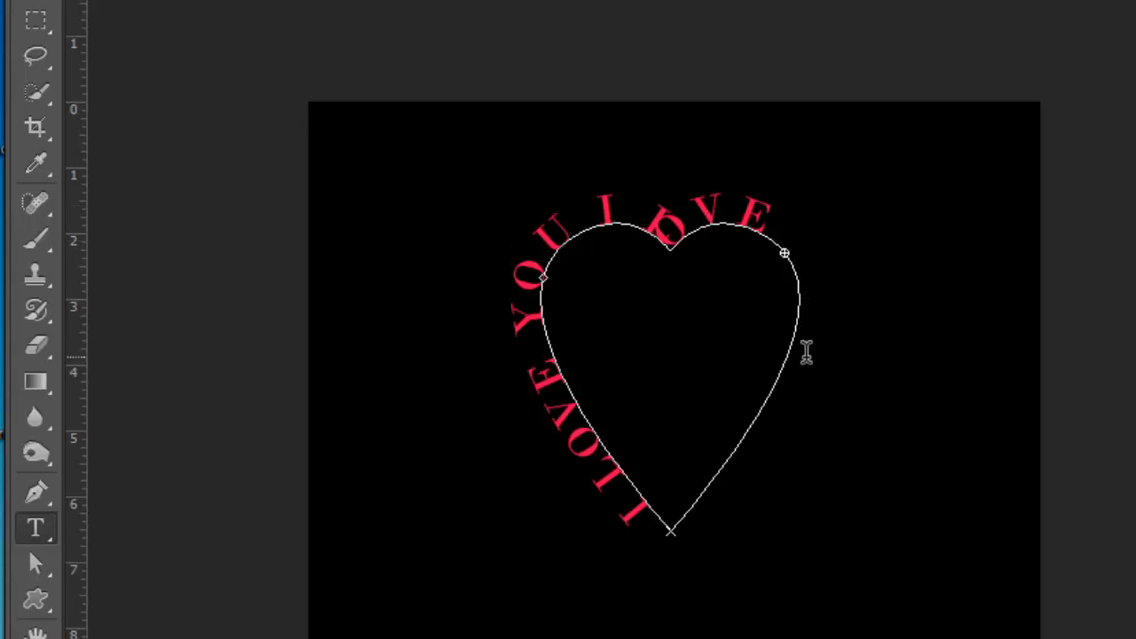
key(ctrl+t)
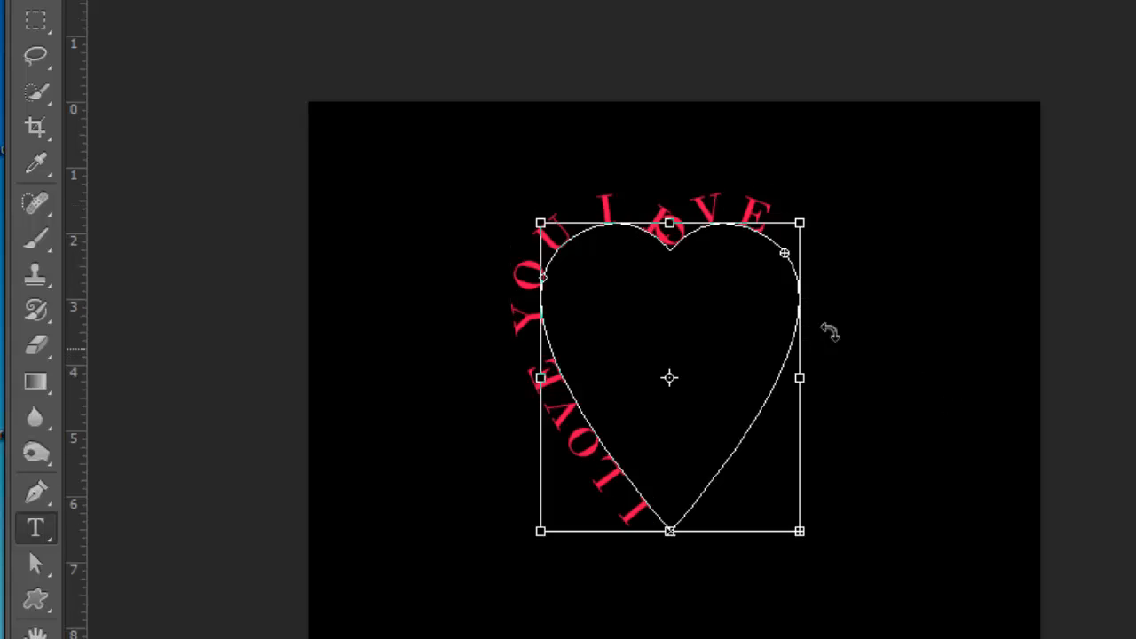
drag(565, 246, 662, 453)
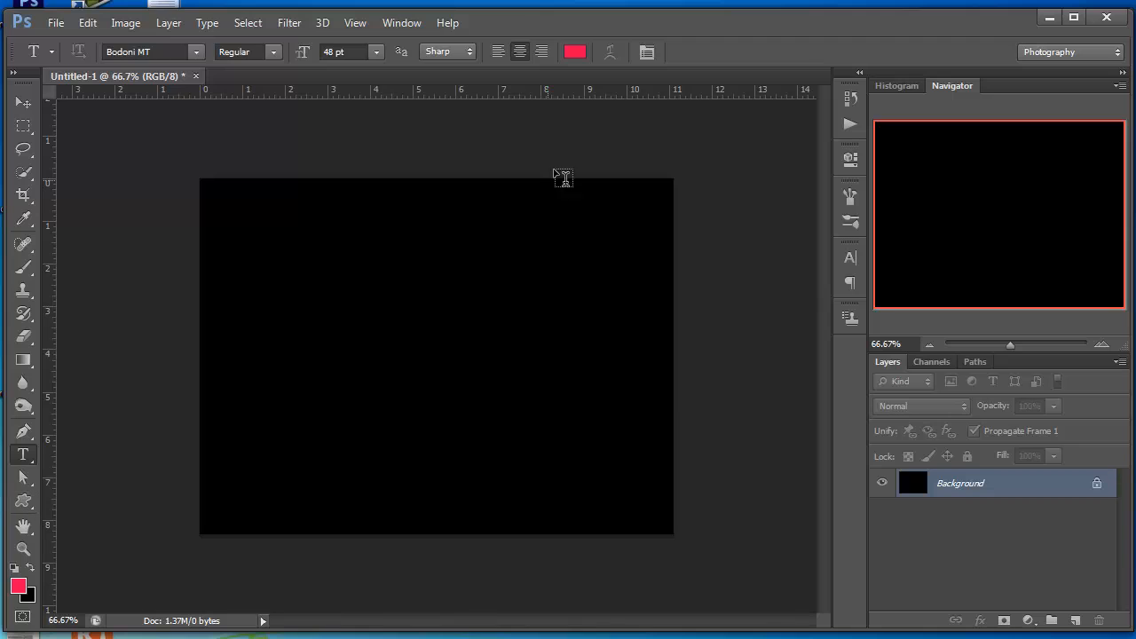
Step: Choose the rabbit custom shape and draw it as a large path in the middle of the canvas
click(27, 504)
click(521, 55)
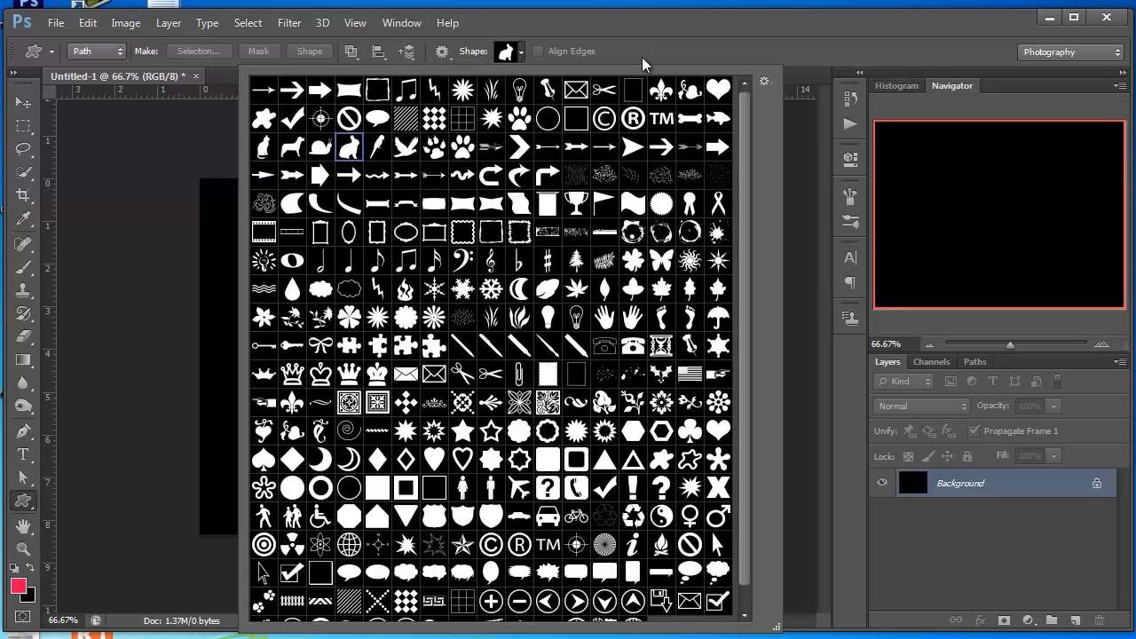
double_click(349, 149)
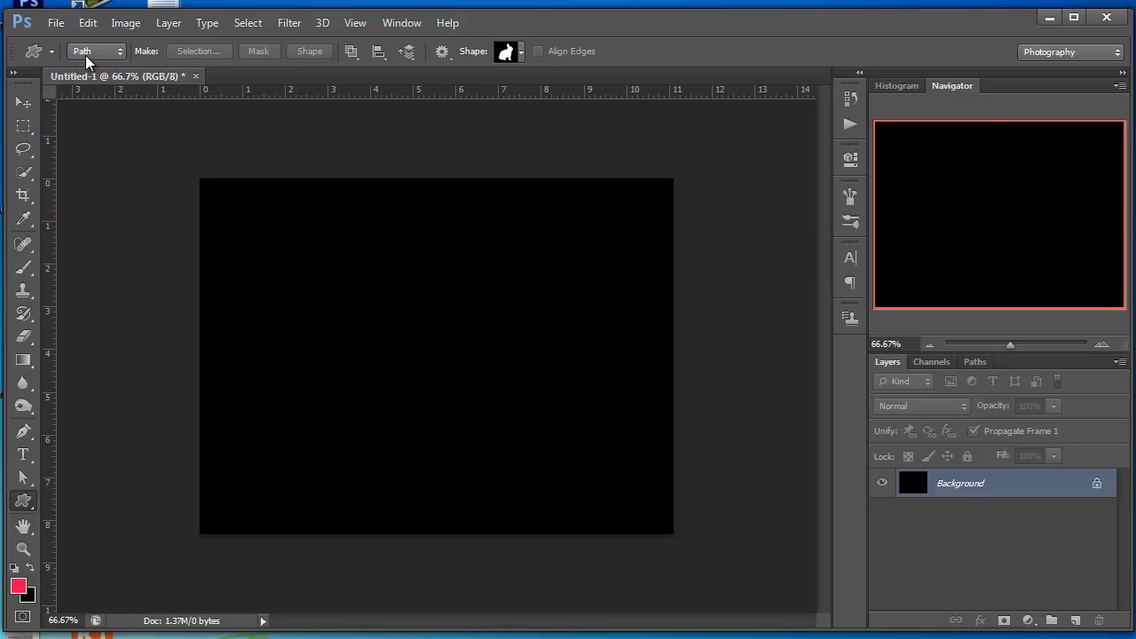
drag(310, 258, 569, 453)
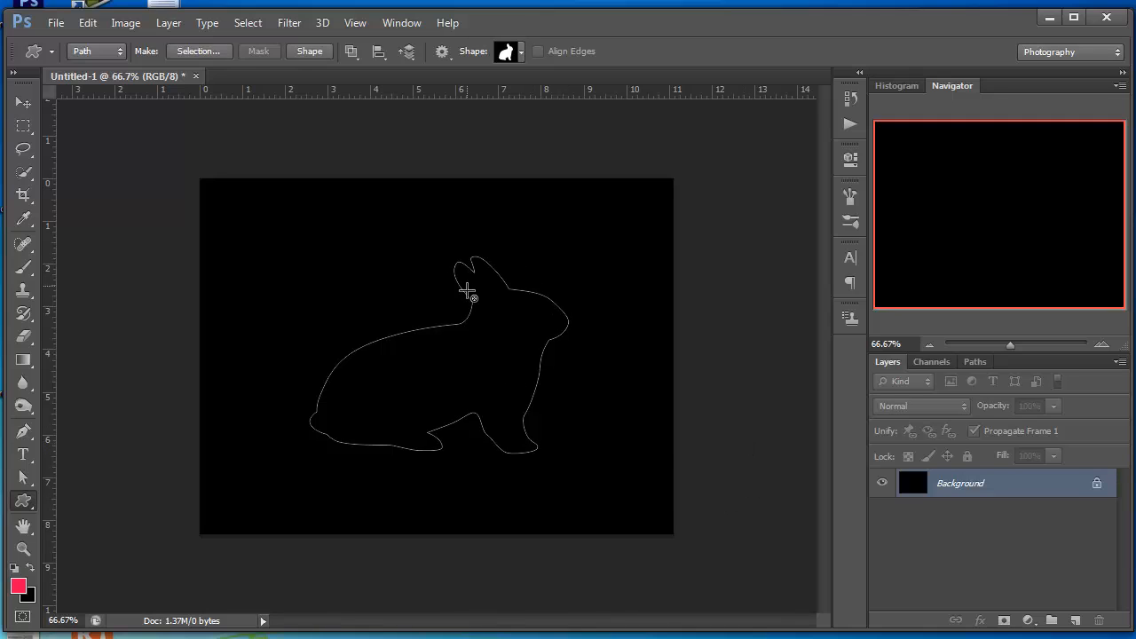
Step: Set the text size to 18 pt and fill the inside of the rabbit path with random placeholder letters
click(23, 456)
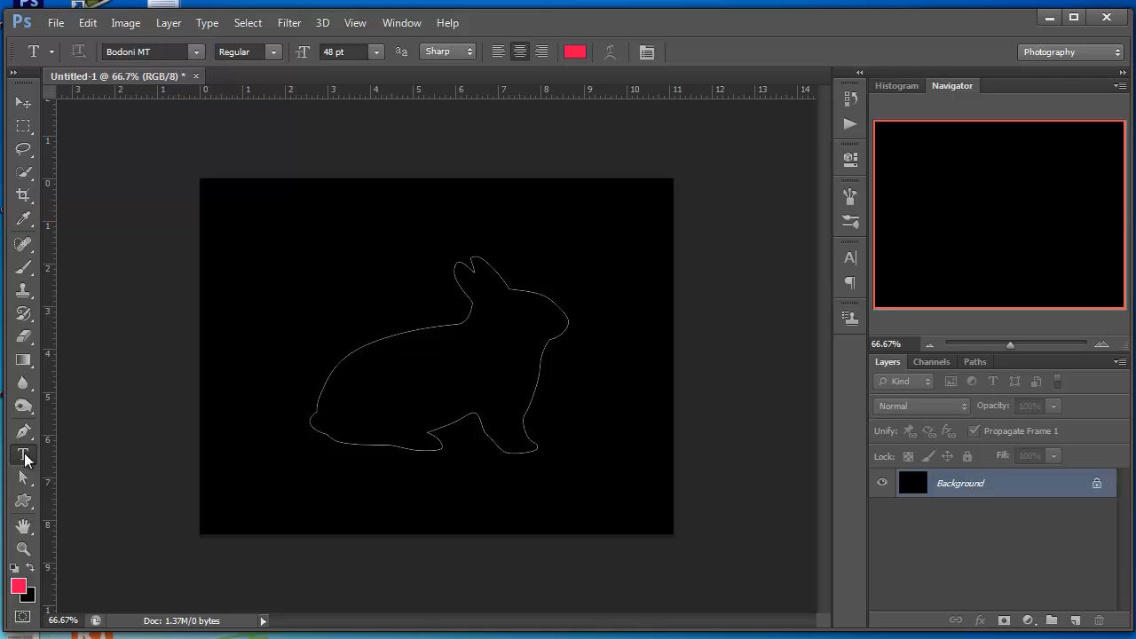
click(376, 51)
click(373, 236)
click(488, 308)
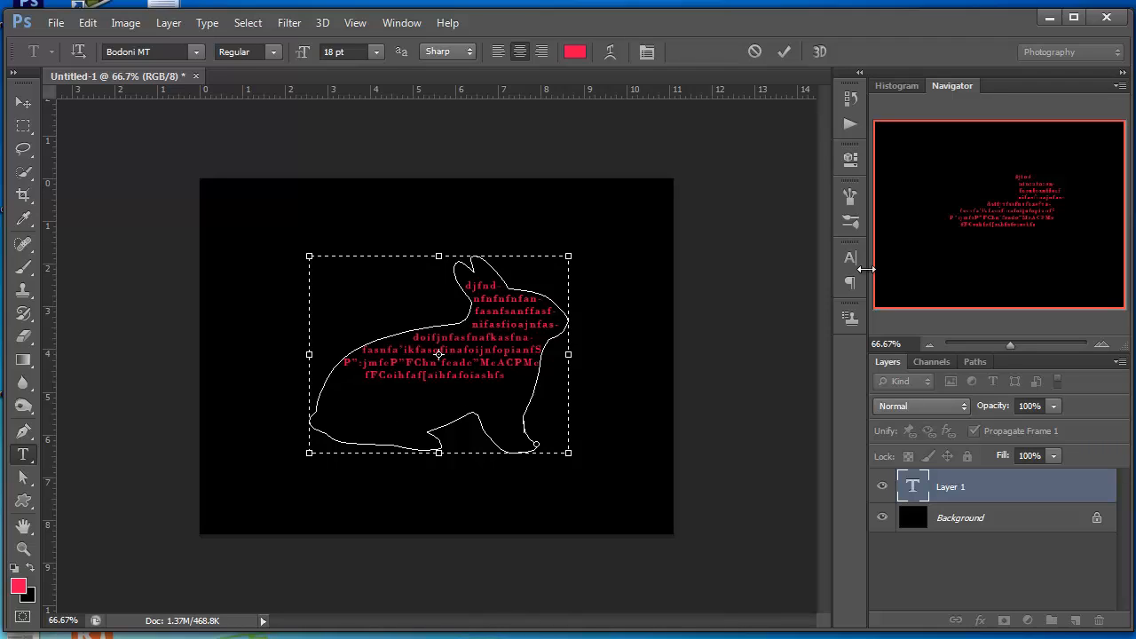
text(sdnasfhufasiuifnhfasioufhnifasodfinafoasdnihfasioofbnfdfoanfaiofhnadofasbhfasdnfasioufghbfasnhj[foasifh[inoasfdnas'omfsaoinbnsofeijnsifocaimojnsdoihjfd)
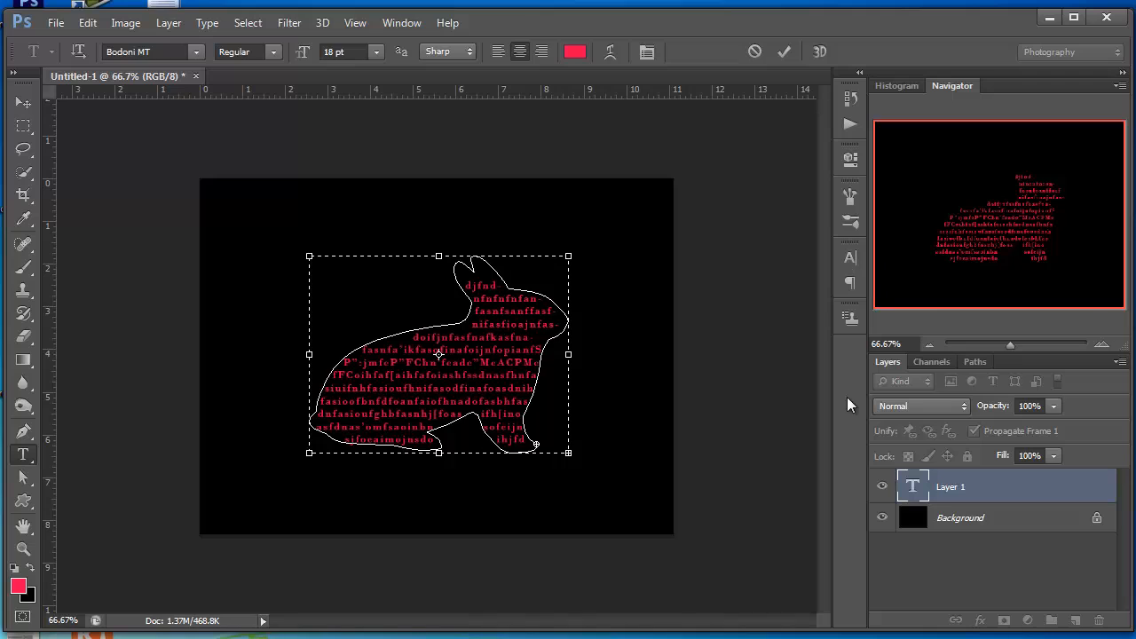
click(24, 102)
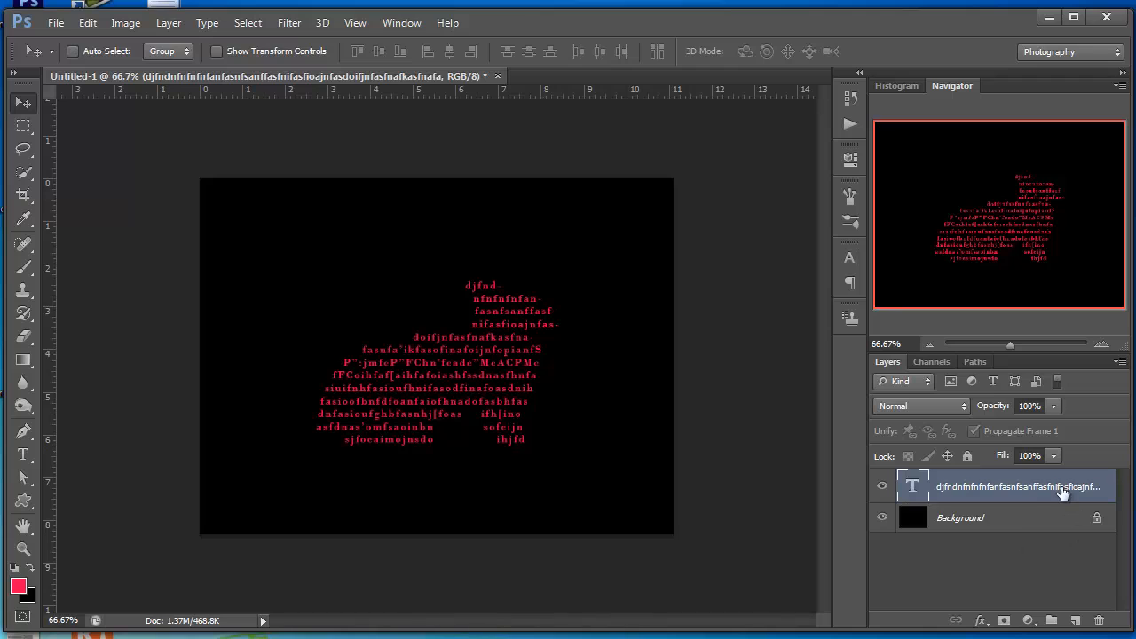
Step: Delete the rabbit-shaped text layer and activate the Custom Shape tool
drag(1052, 484, 1099, 621)
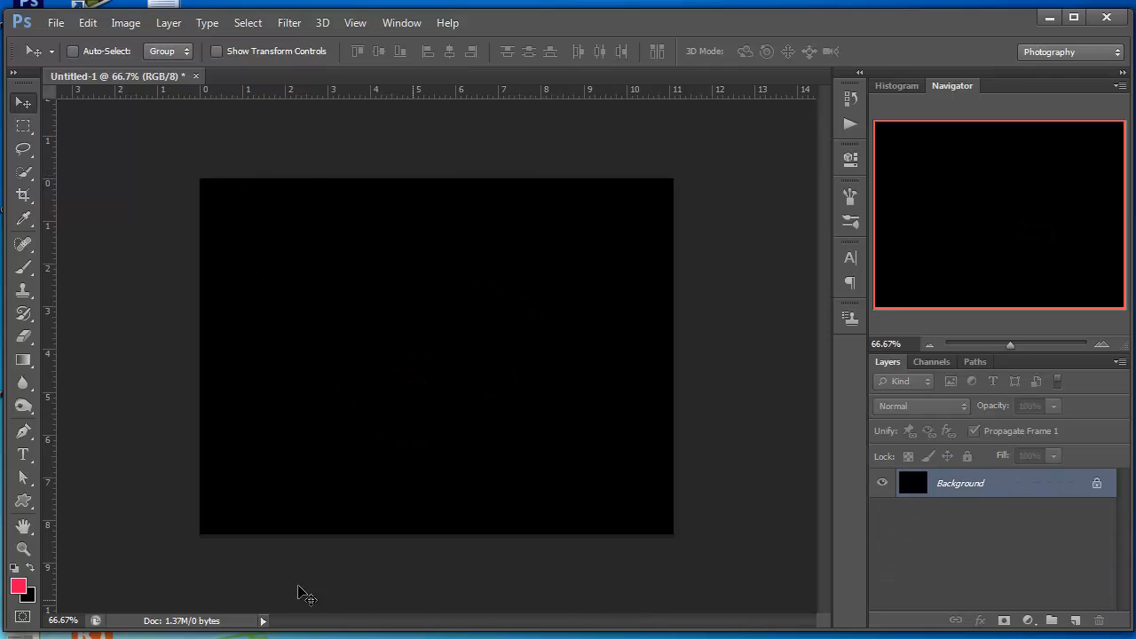
click(22, 503)
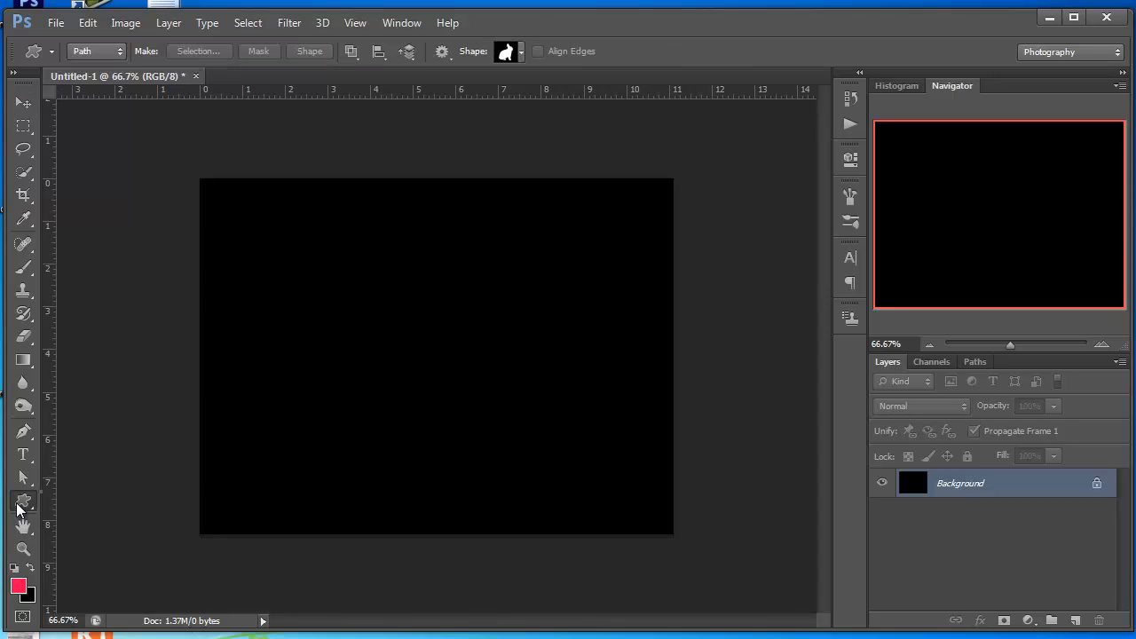
click(94, 581)
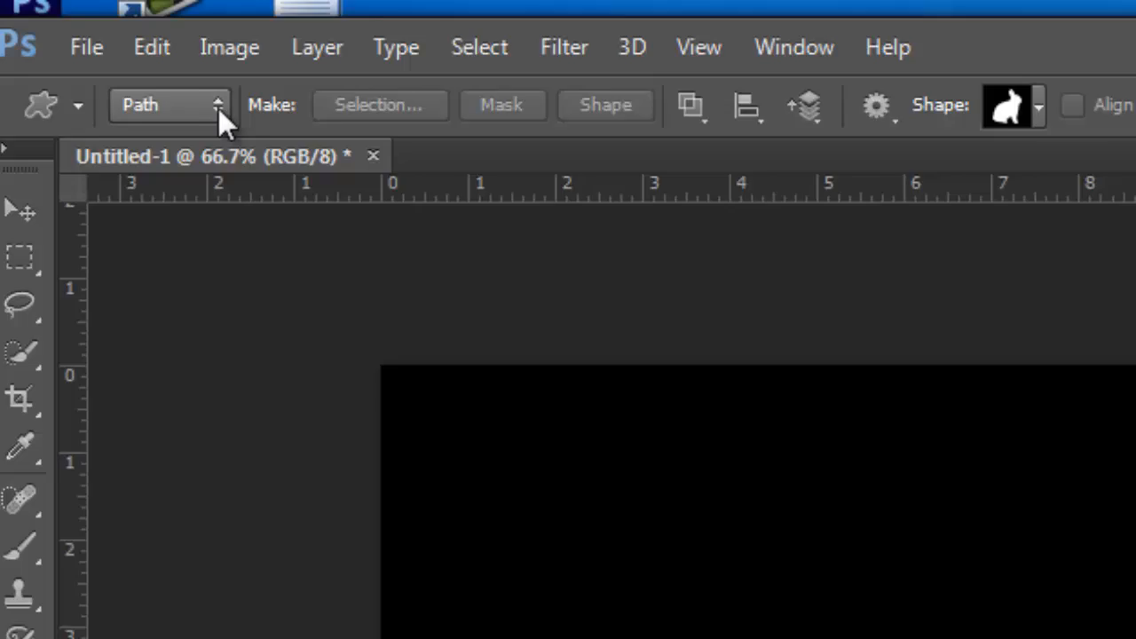
Step: Set the Custom Shape tool to Shape mode and draw a solid heart about 318 by 303 px in the middle of the canvas
click(133, 59)
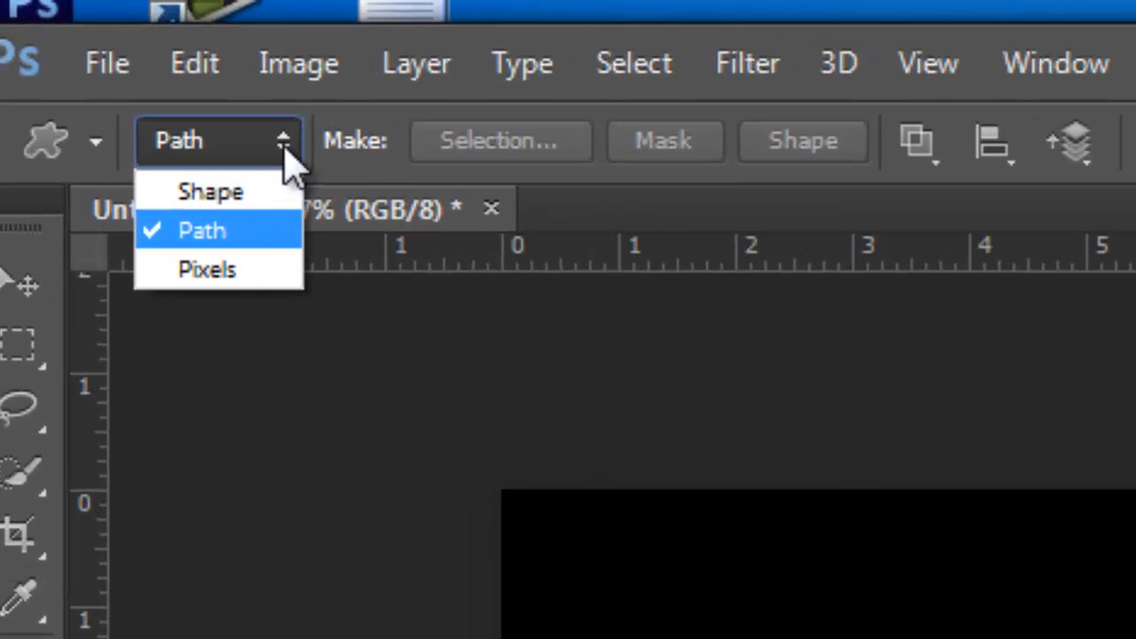
click(116, 84)
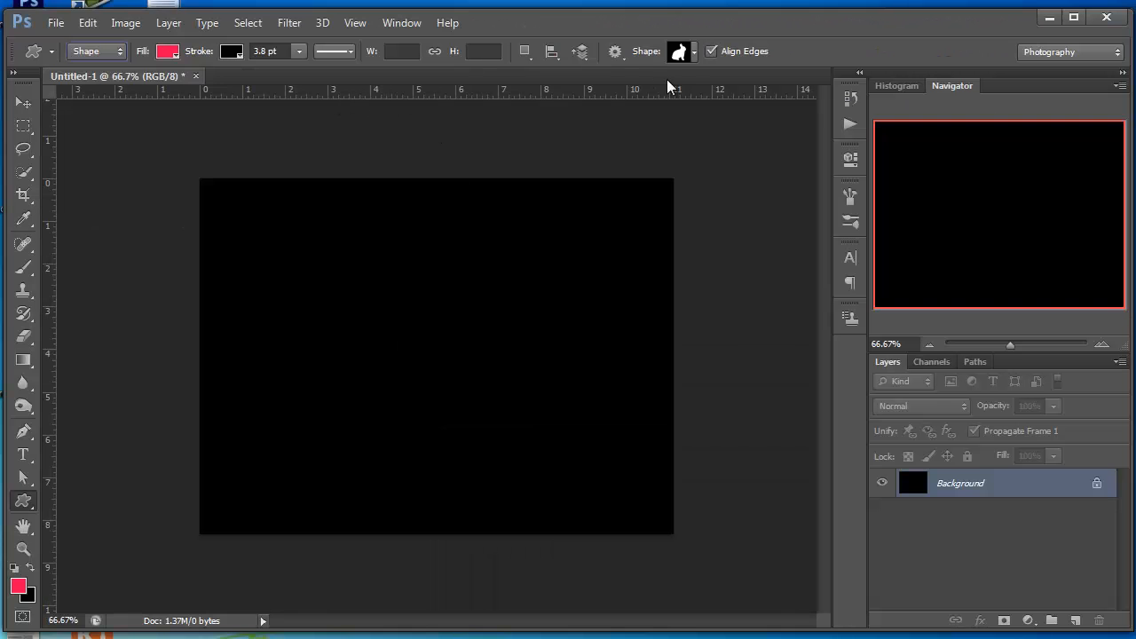
click(695, 54)
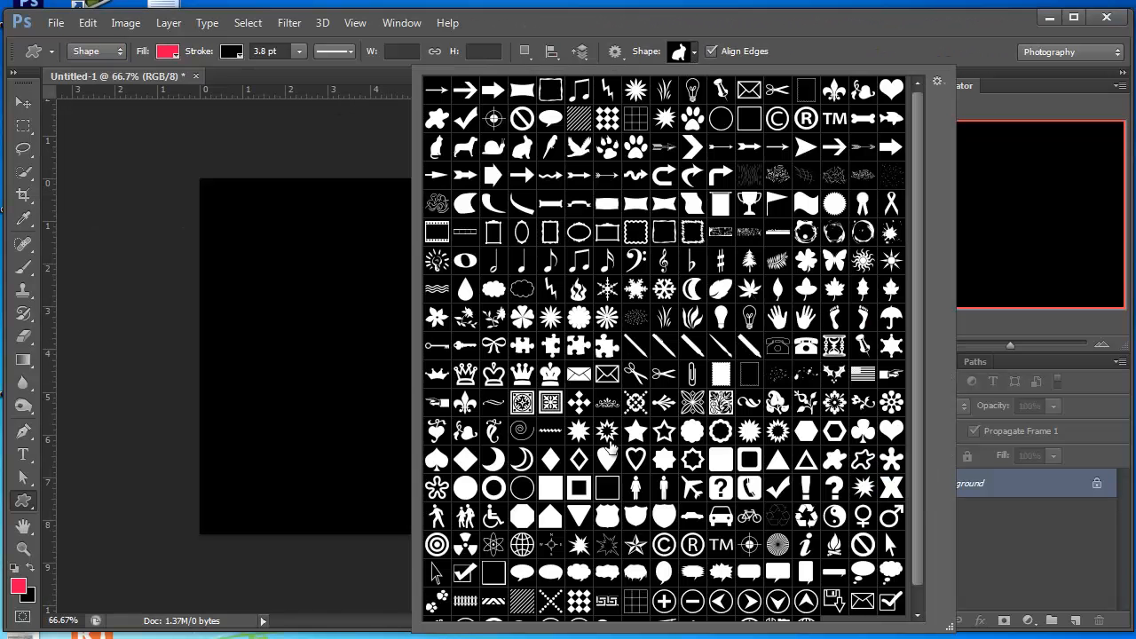
click(607, 459)
click(340, 68)
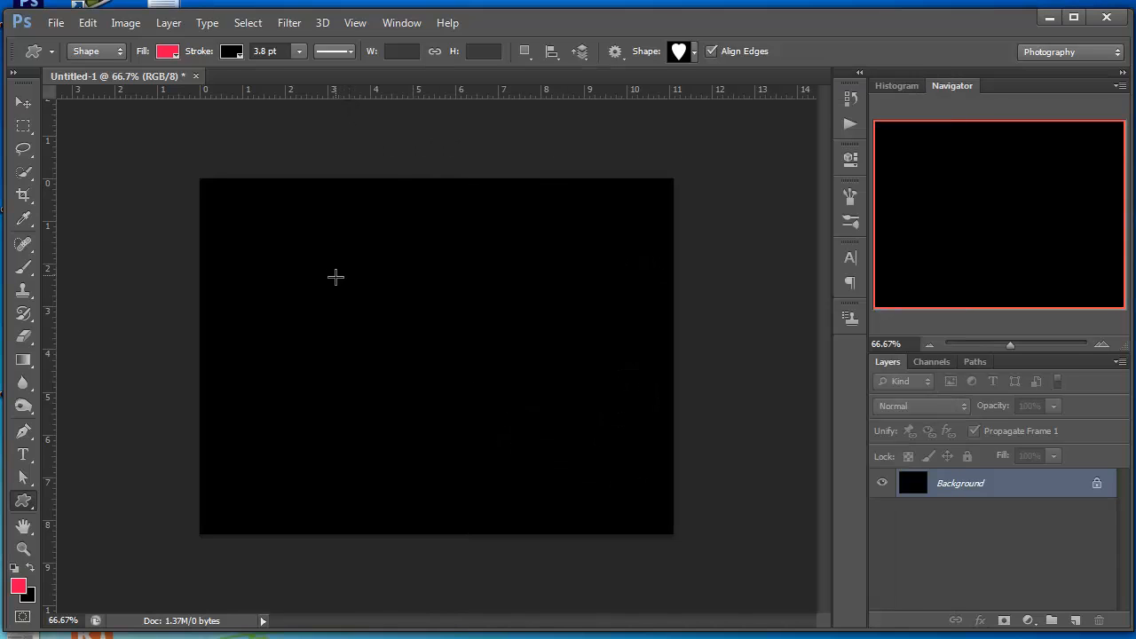
drag(328, 268, 517, 446)
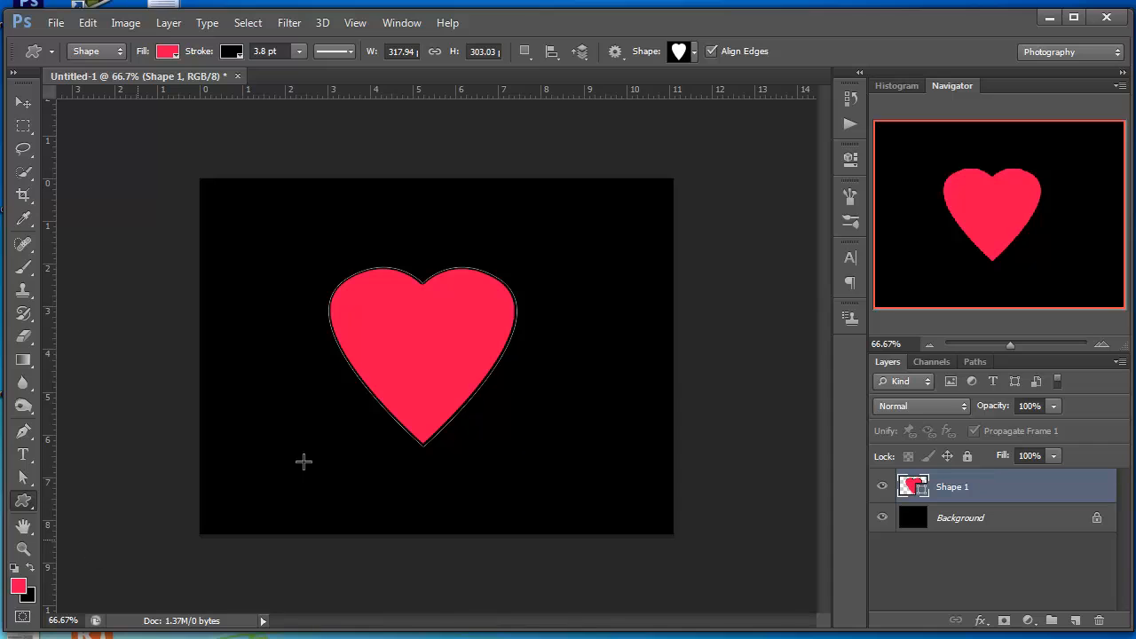
Step: Activate the Type tool and set the text color to near-white, f9f6f7
click(22, 455)
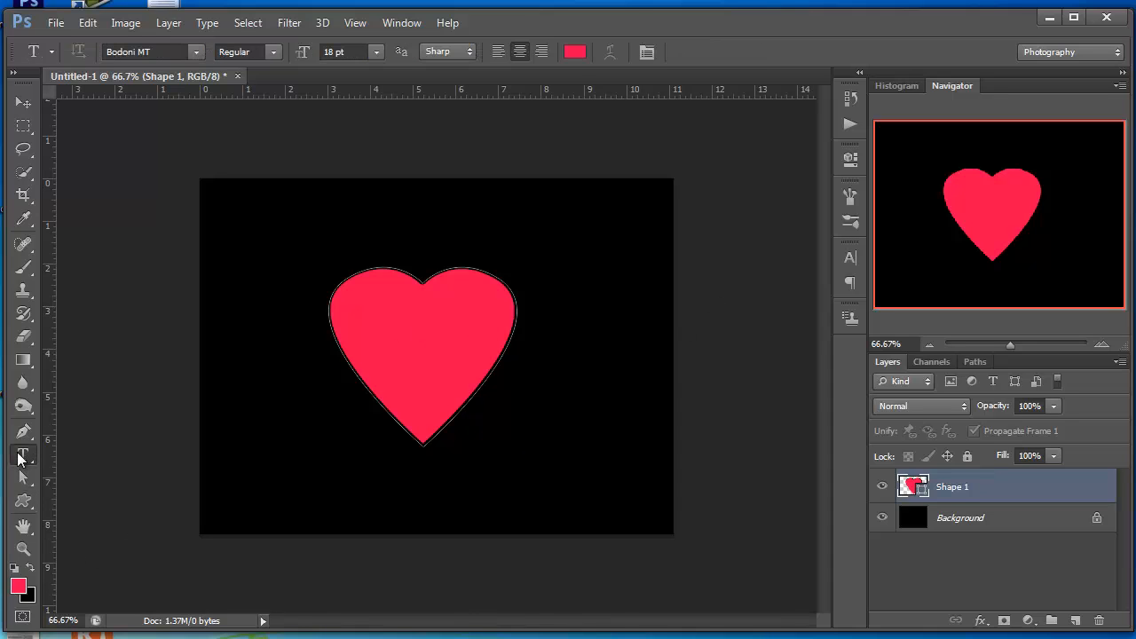
click(575, 51)
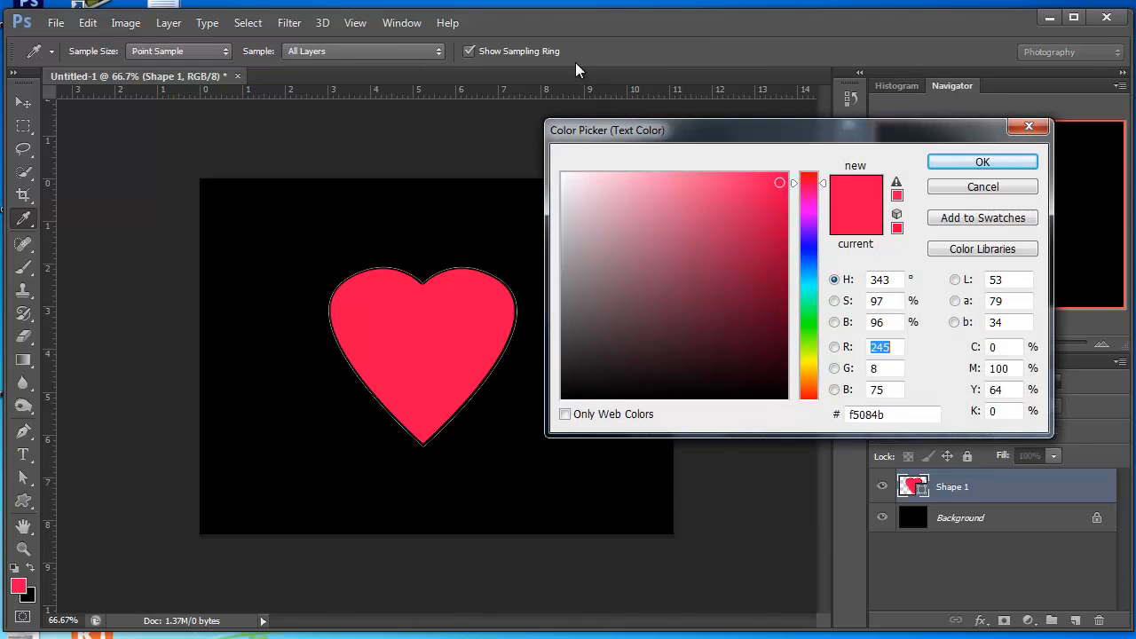
click(564, 178)
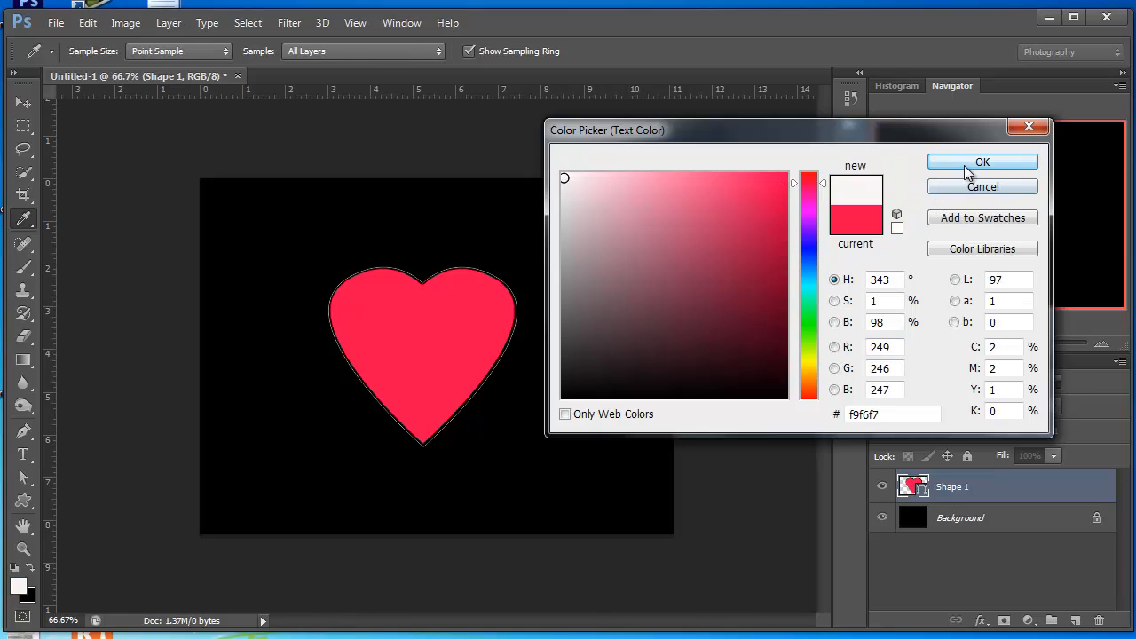
click(1001, 165)
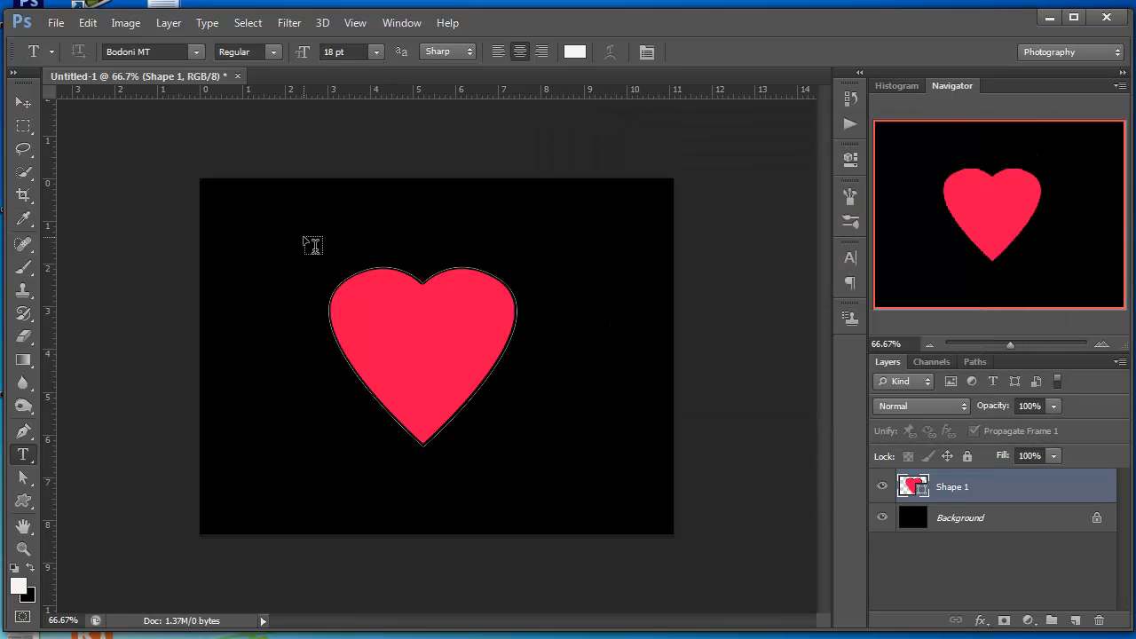
Step: Create a text box enclosing the whole heart, set the text size to 24 pt and fill it with random placeholder letters
drag(304, 238, 535, 475)
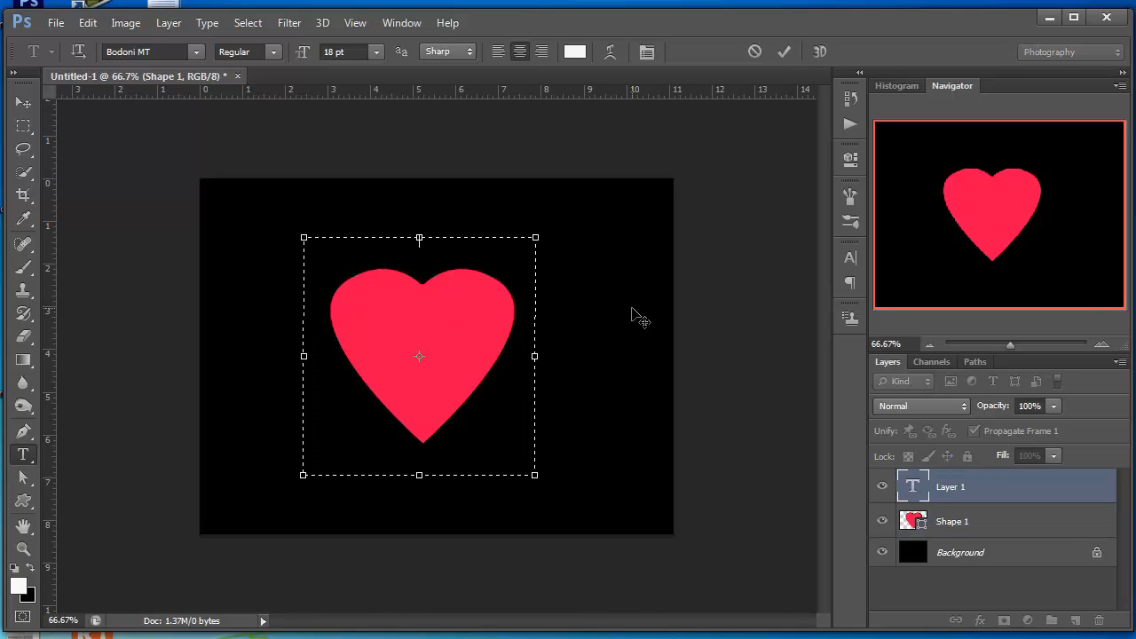
click(376, 51)
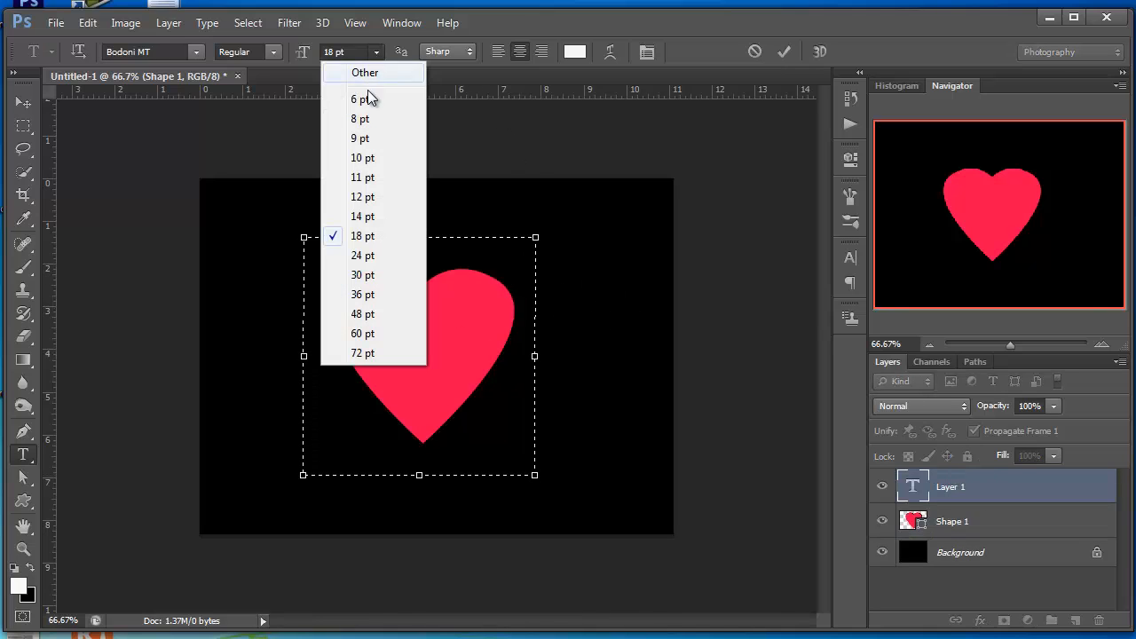
click(381, 253)
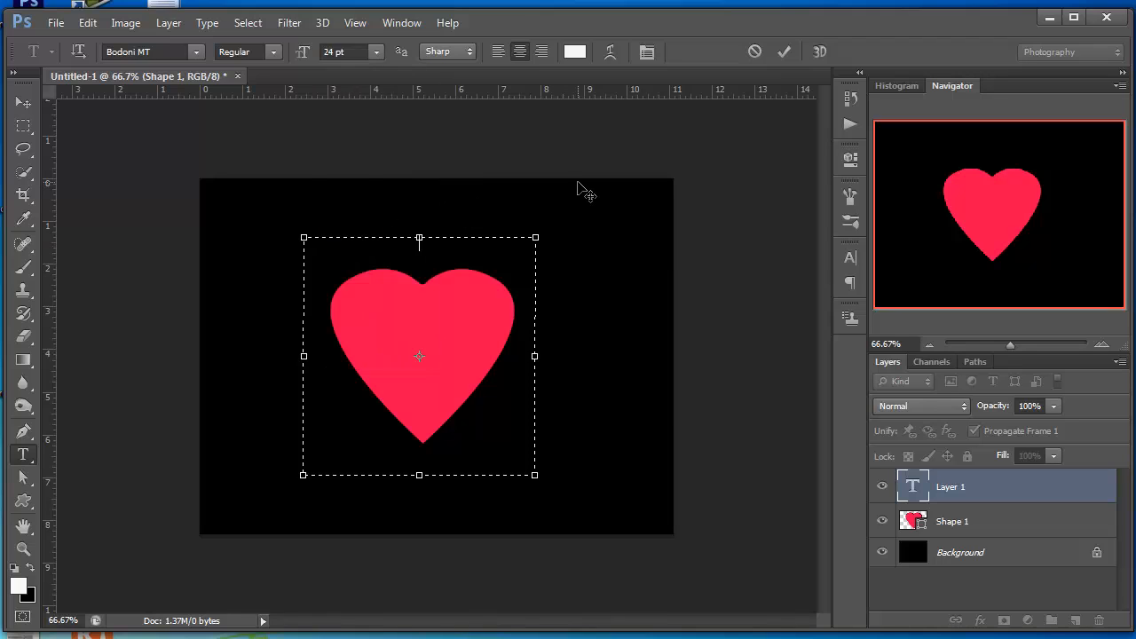
text(dnjfasdkhasfn)
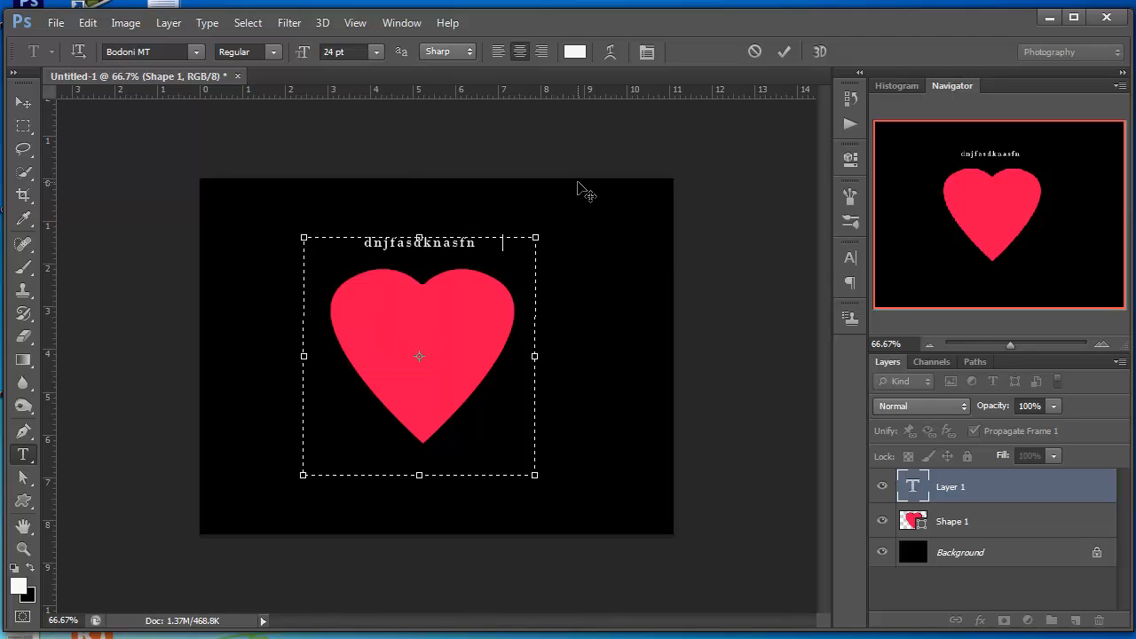
text(vflsnmfvaosinmfasodifnmfasdonjm ofsnaomiofasdnmoiafnmanmfasfdajnafoisadn[oiafasdfionmasfajisfd)
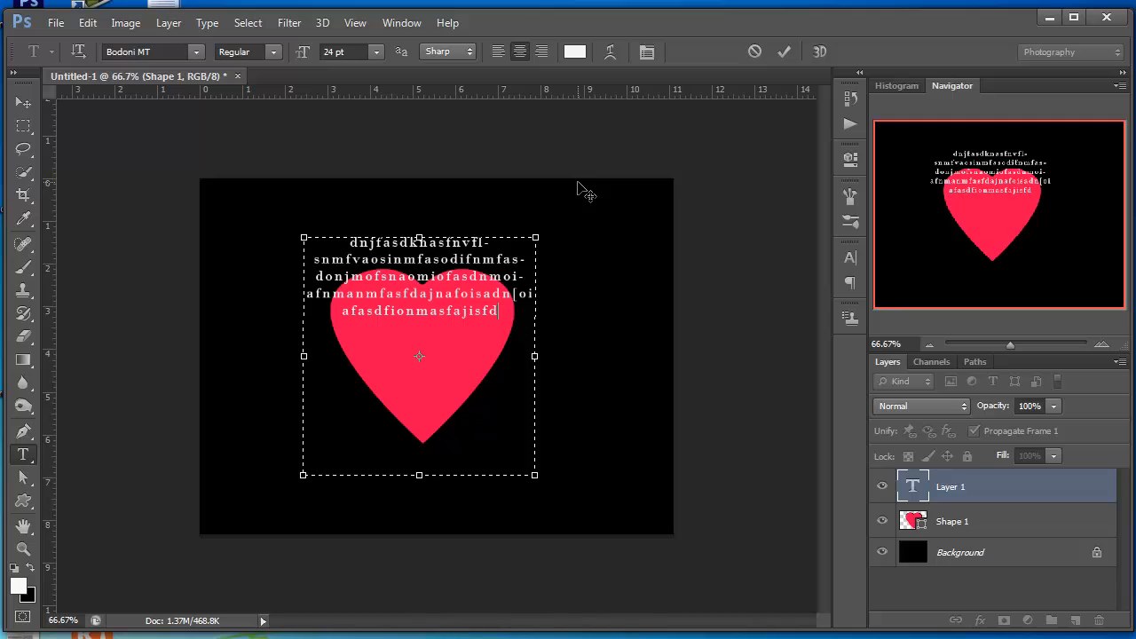
text(fgasdkisdfinmdfosimnsgdfvaiomvsdofmafvsdosmiafvpsdasdfmfvpsdomfmffsadpsdfomkfasdokmfsapsdofmkfvdpsocmvpm,spdfcvam]dpfovcamspdomkafcpasmaspfcvdomapofvaspskmvaspdvamvpssmvfaspsfvkm,ap,fvs,mfplsvmpvsMv)
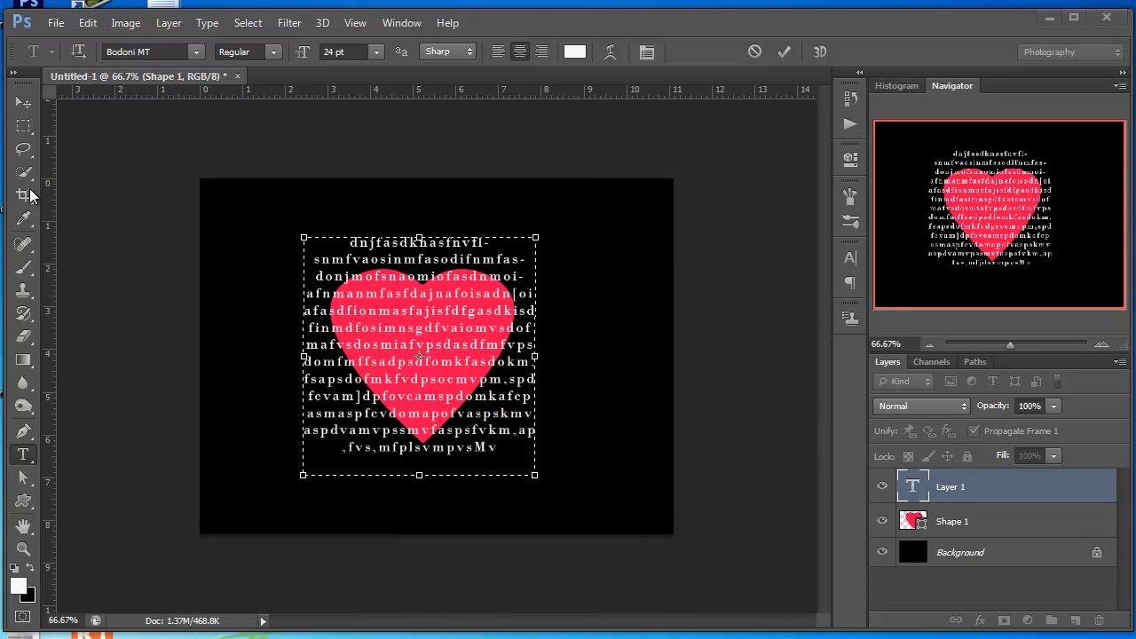
Step: Commit the text and clip its layer to the heart shape layer with a clipping mask
click(23, 103)
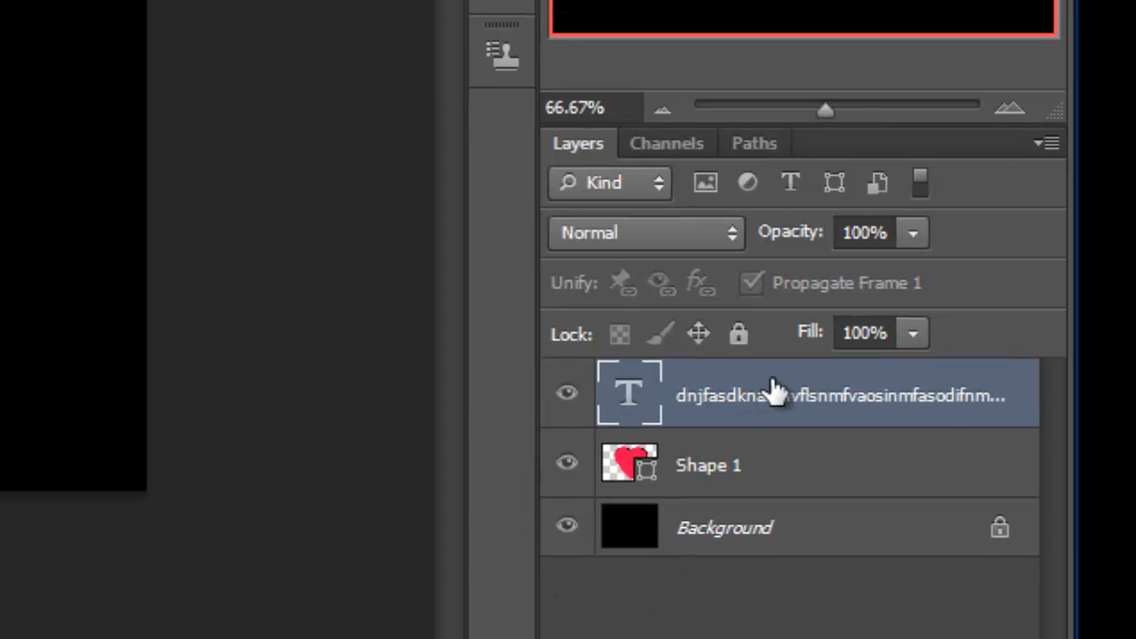
drag(838, 419, 834, 423)
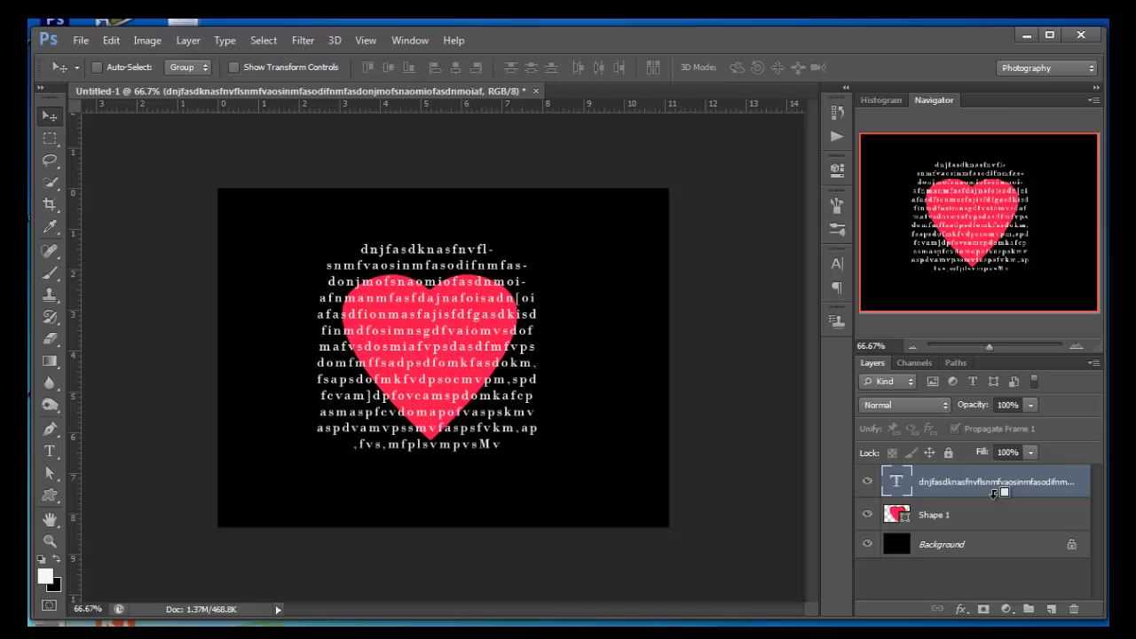
alt+click(995, 495)
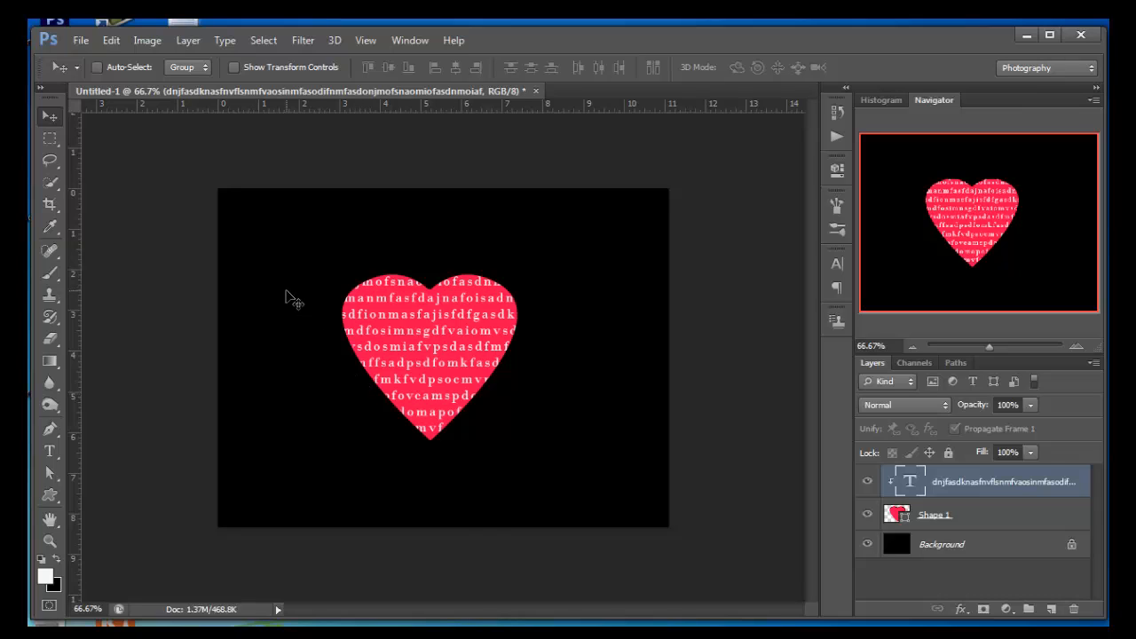
Step: Apply a Bevel & Emboss effect with the Inner Bevel style to the heart shape layer and deselect the heart's path
click(956, 520)
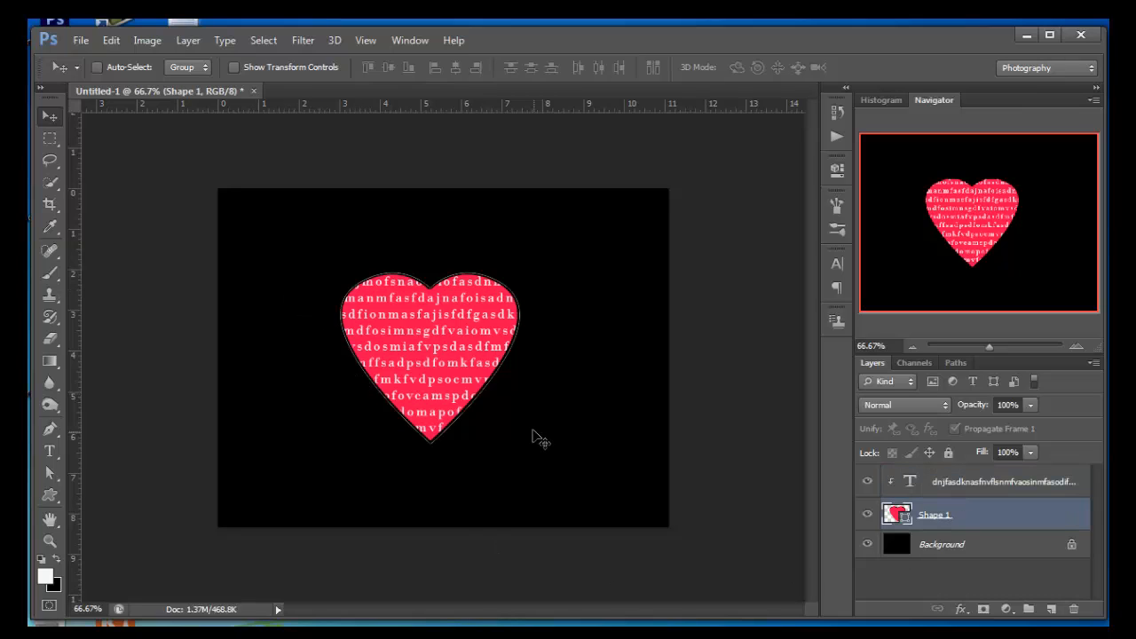
double_click(1018, 512)
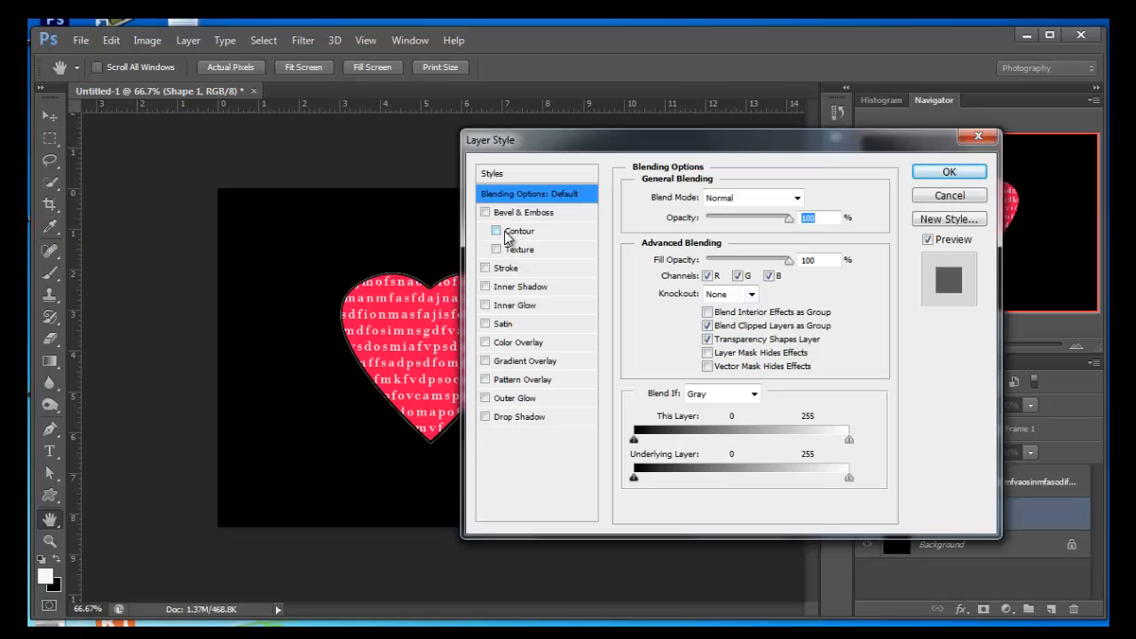
click(529, 215)
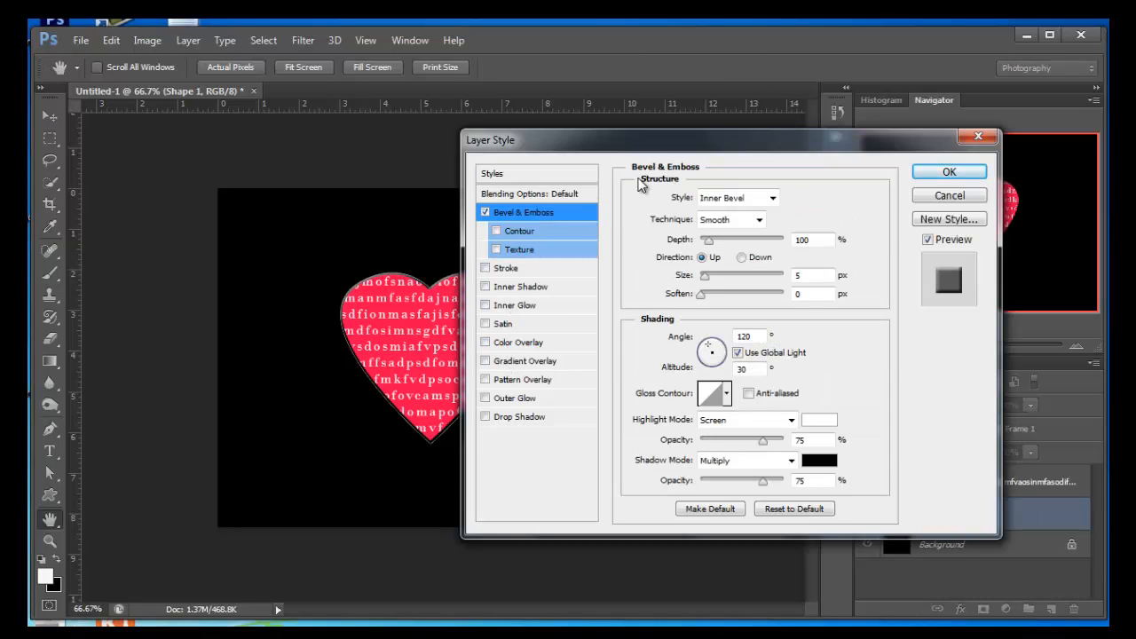
drag(769, 153, 829, 187)
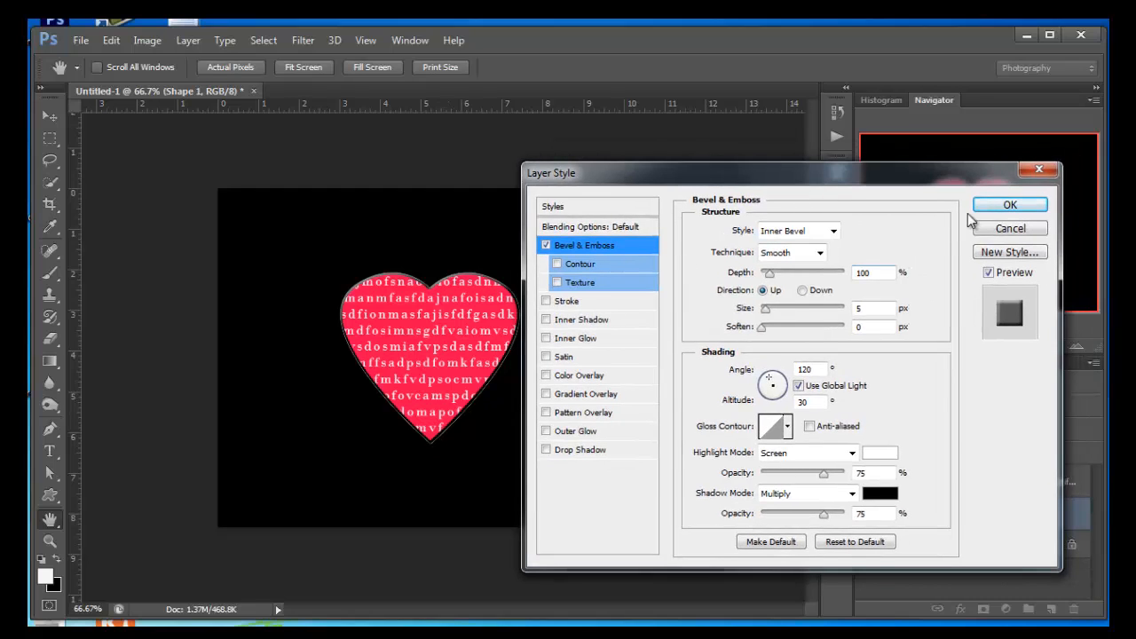
click(1009, 205)
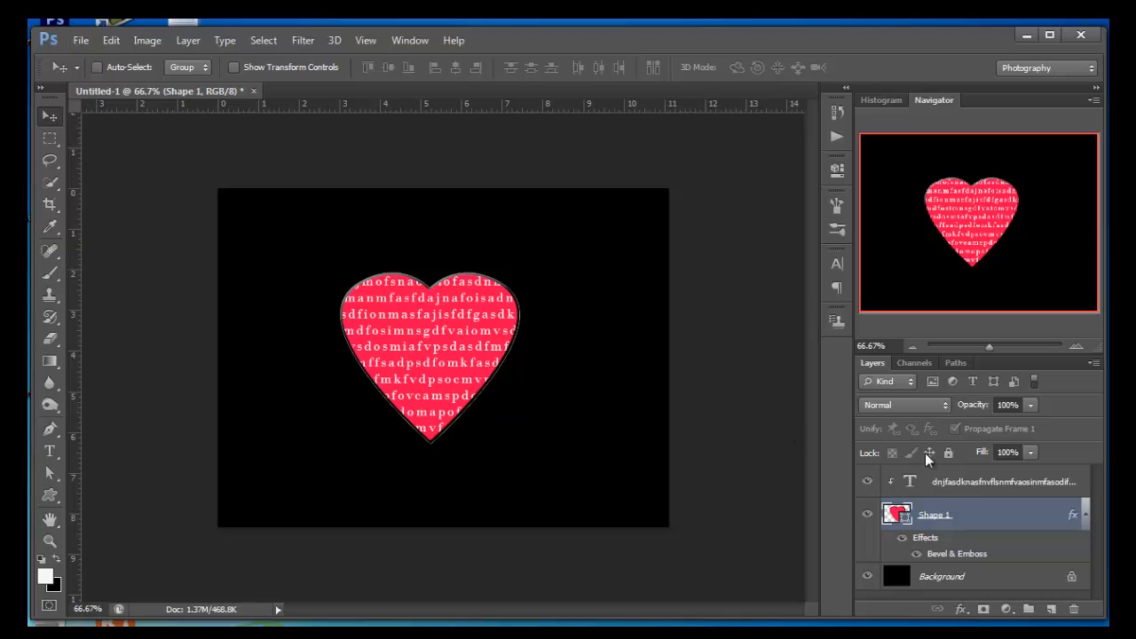
click(957, 363)
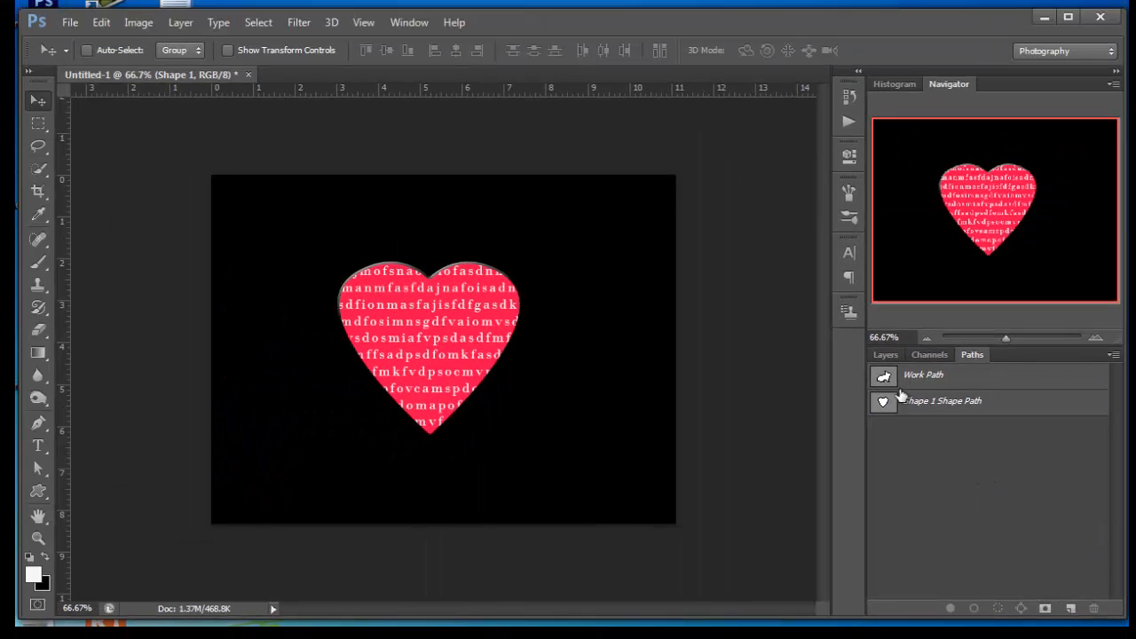
click(711, 247)
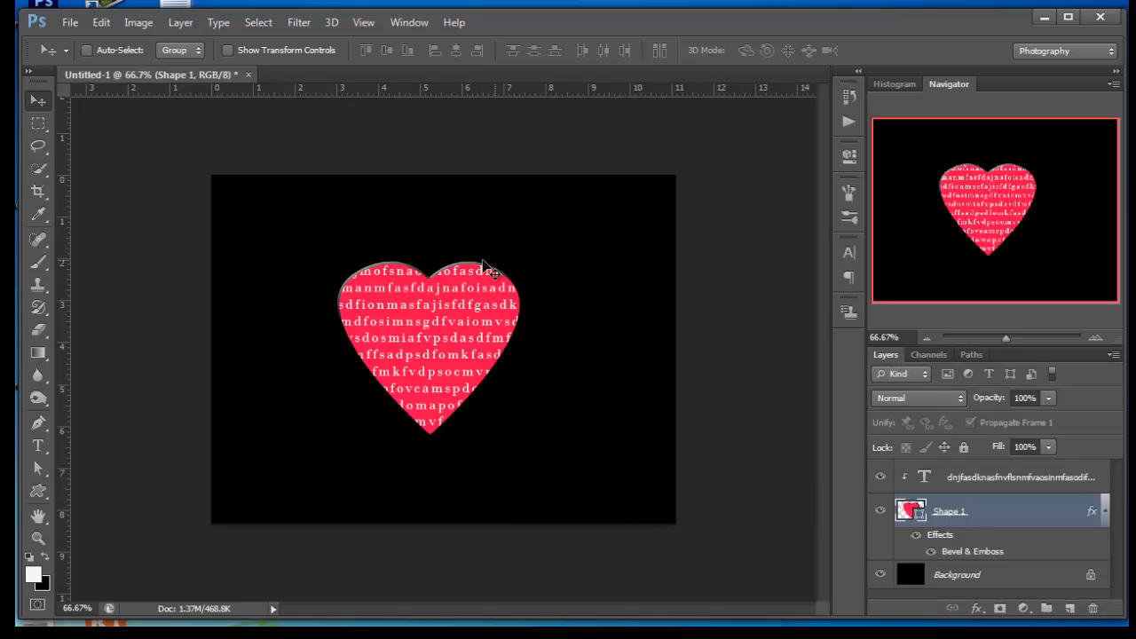